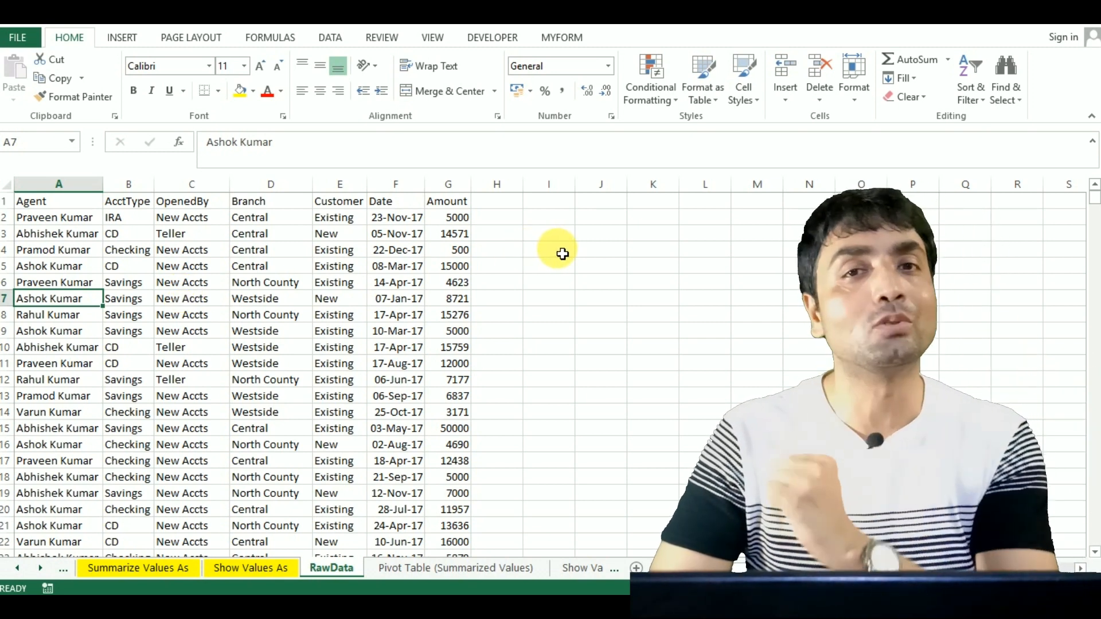
Step: Enter the headings COUNT, AVERAGE, MAX, MIN and SUM across cells J4 to N4 of the RawData sheet
click(589, 256)
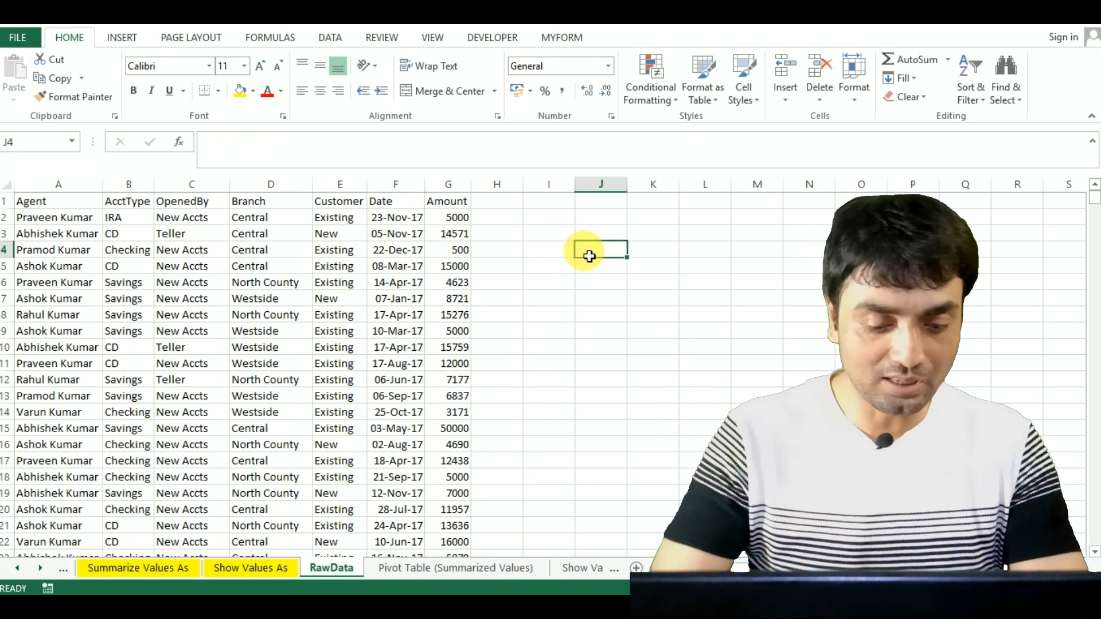
text(COUNT)
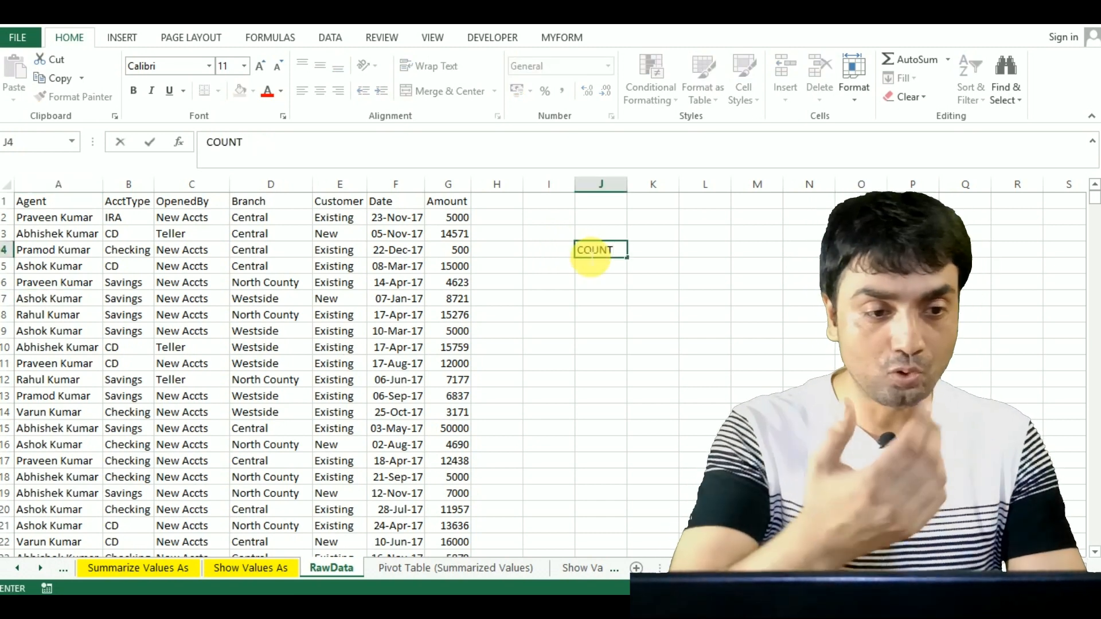
key(Tab)
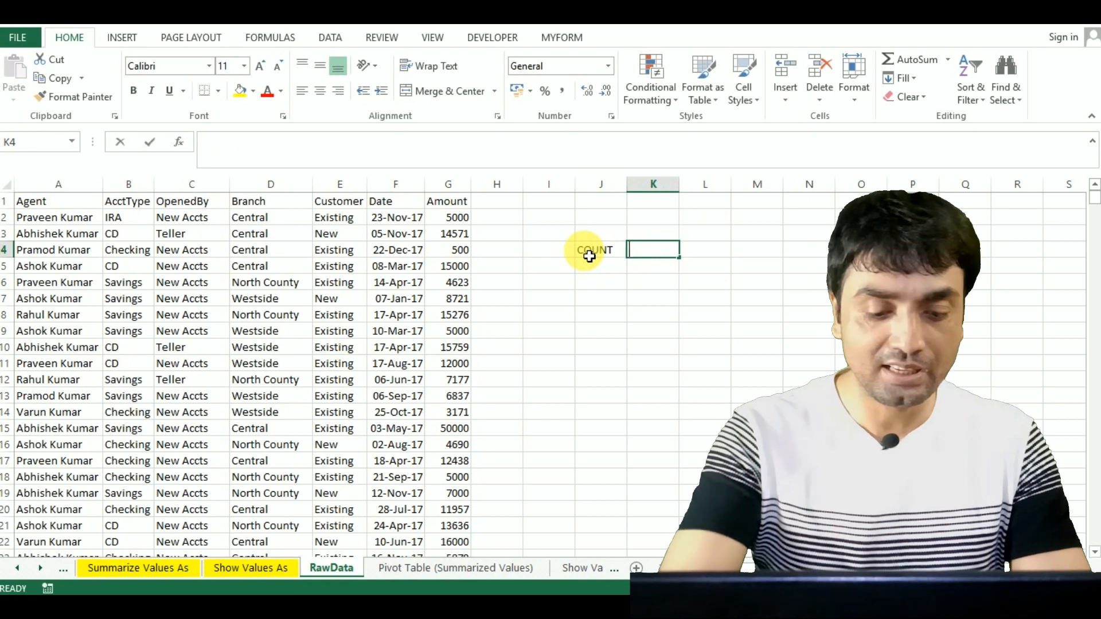
text(AVERAGE)
key(Tab)
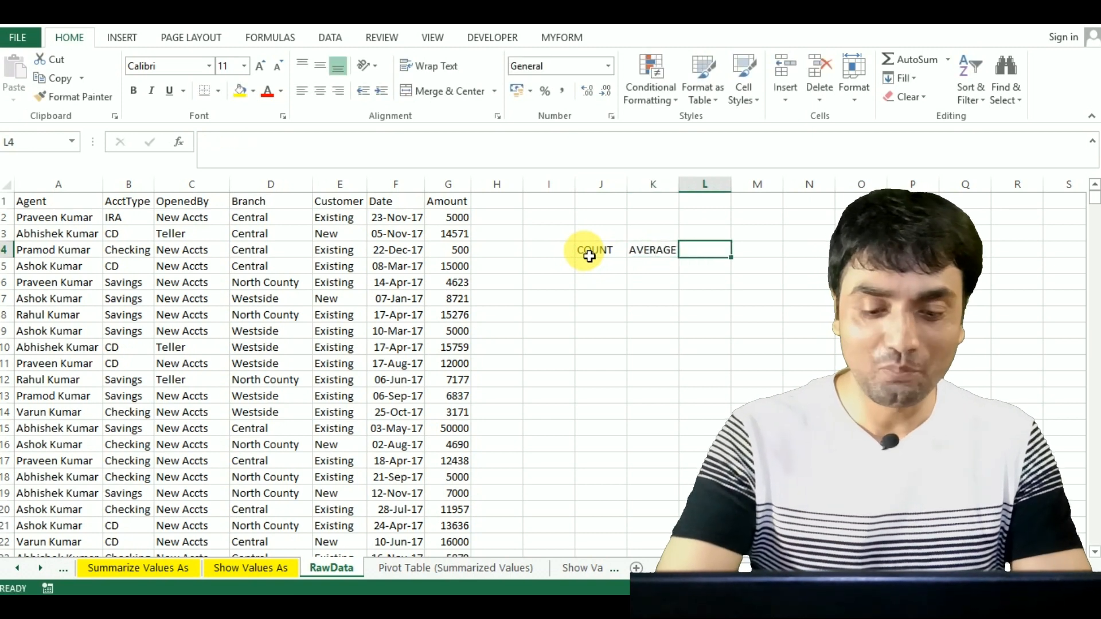
text(MAX)
key(Tab)
text(MIN)
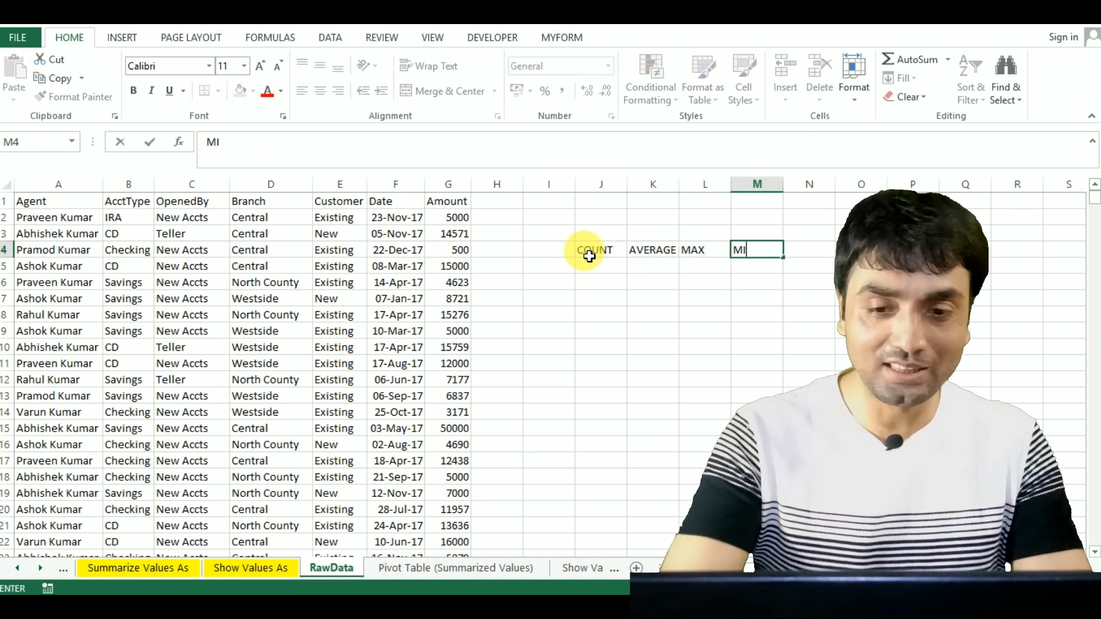
key(Tab)
text(SUM)
key(Tab)
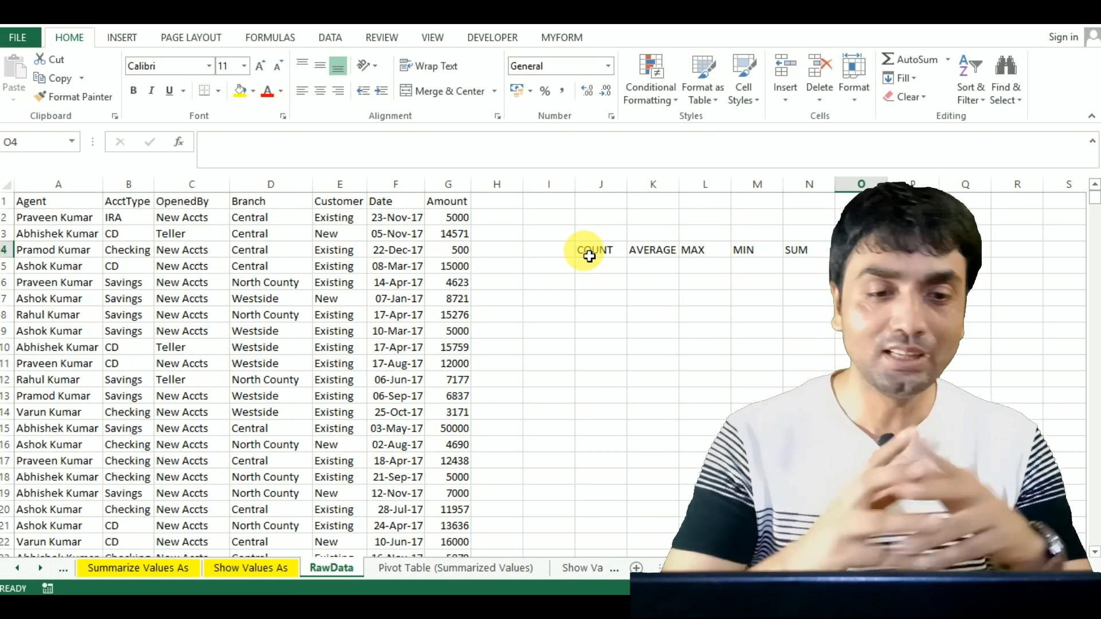
Step: Create a PivotTable from the RawData range A1:G725, placed on the existing worksheet at cell I7
click(277, 336)
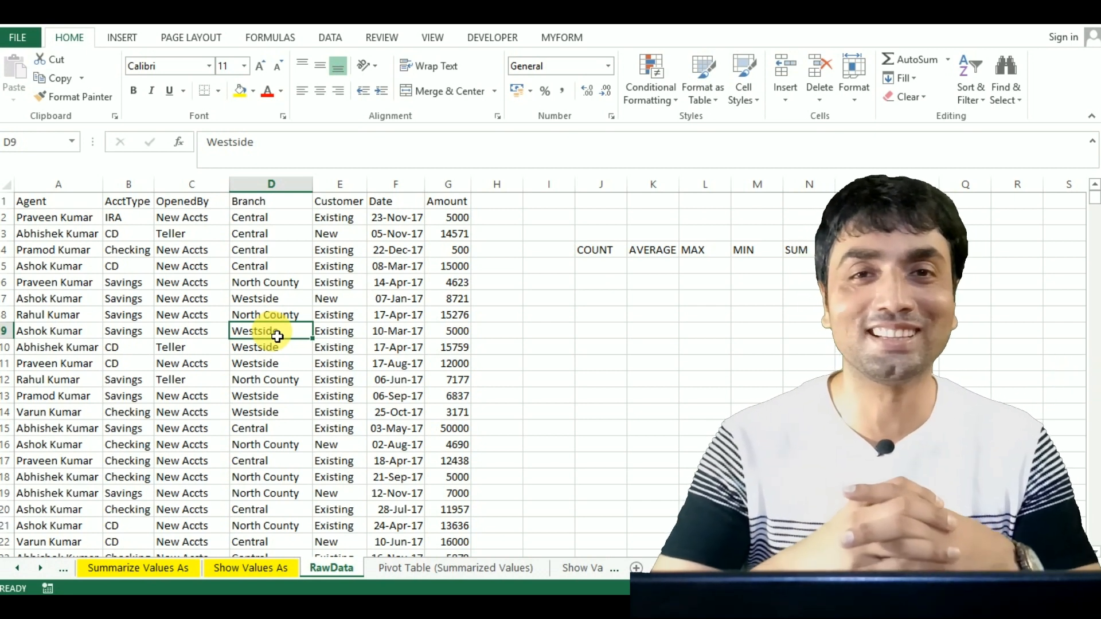
key(alt+n)
key(v)
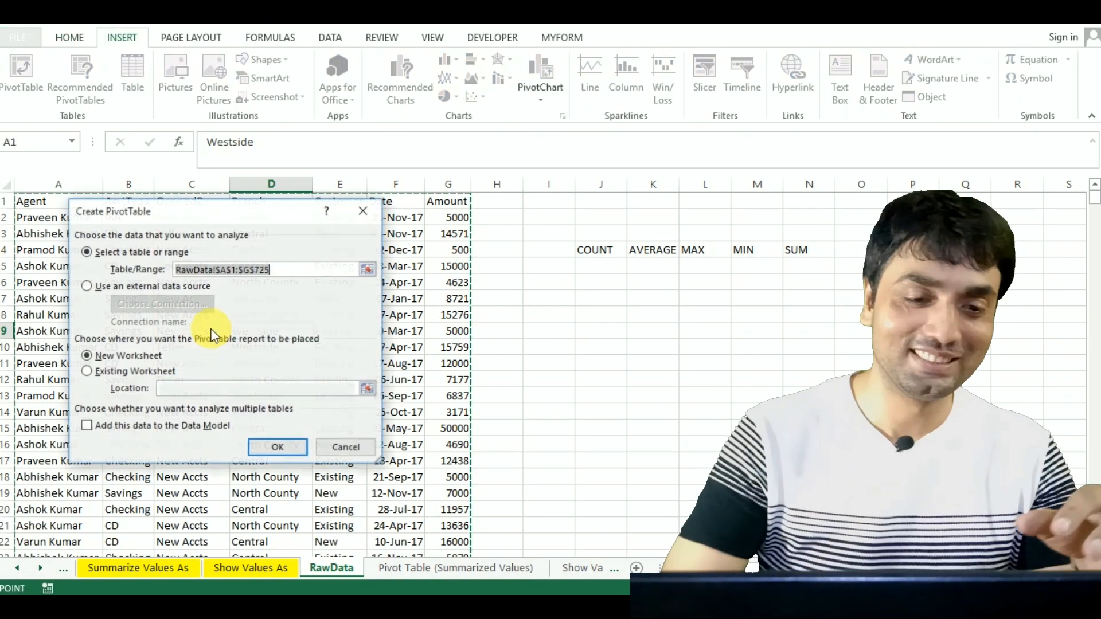
click(143, 371)
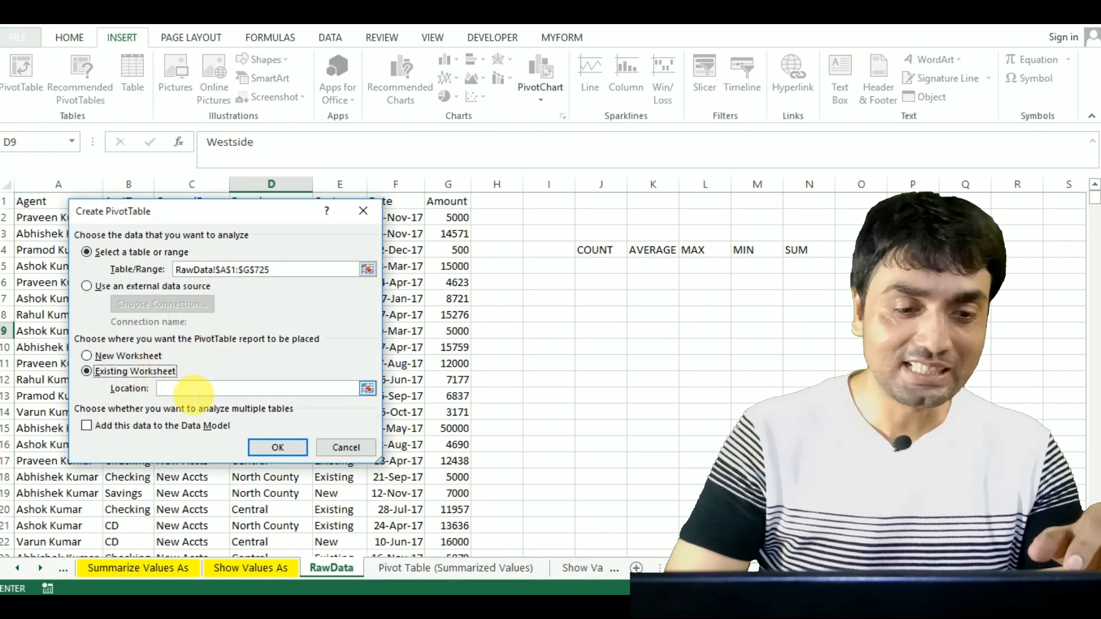
click(195, 390)
click(541, 301)
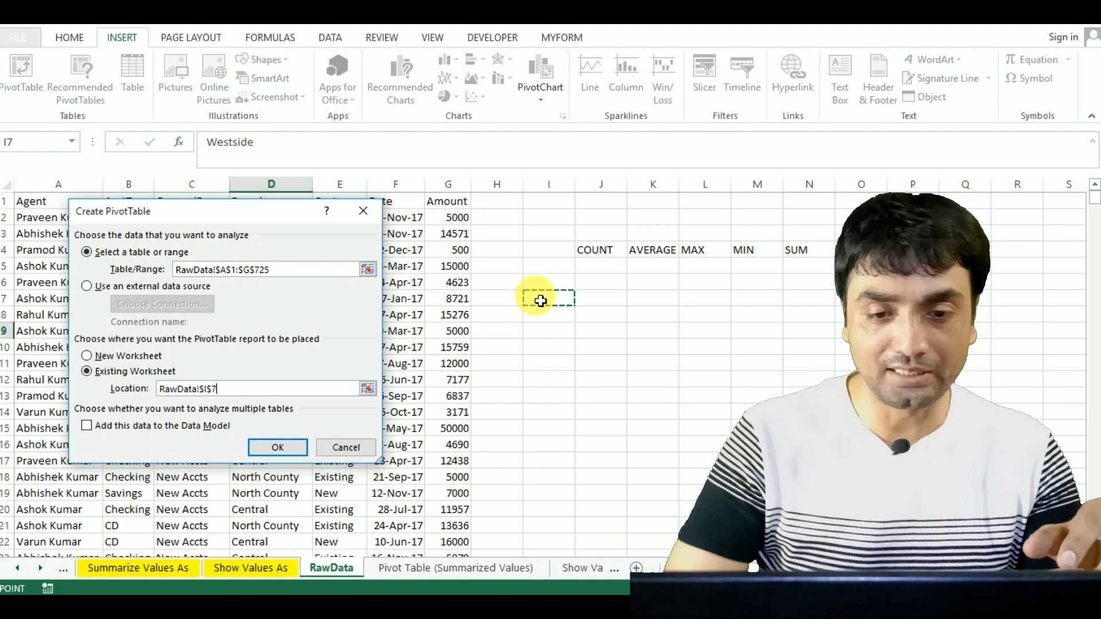
click(281, 447)
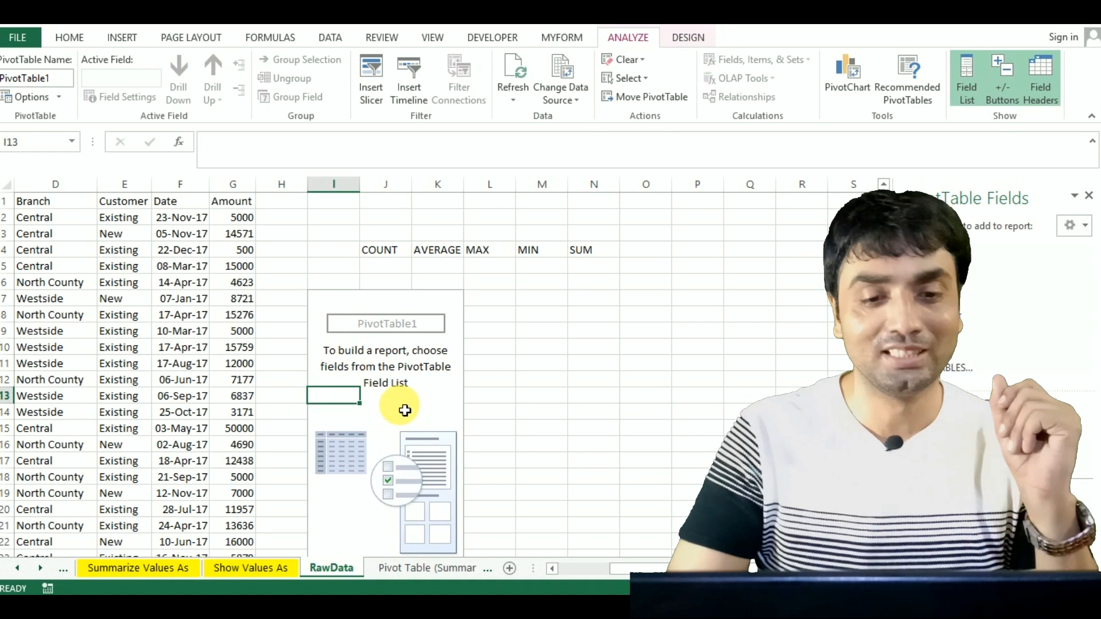
Step: Enable the classic PivotTable layout in the display options of the new PivotTable
click(395, 398)
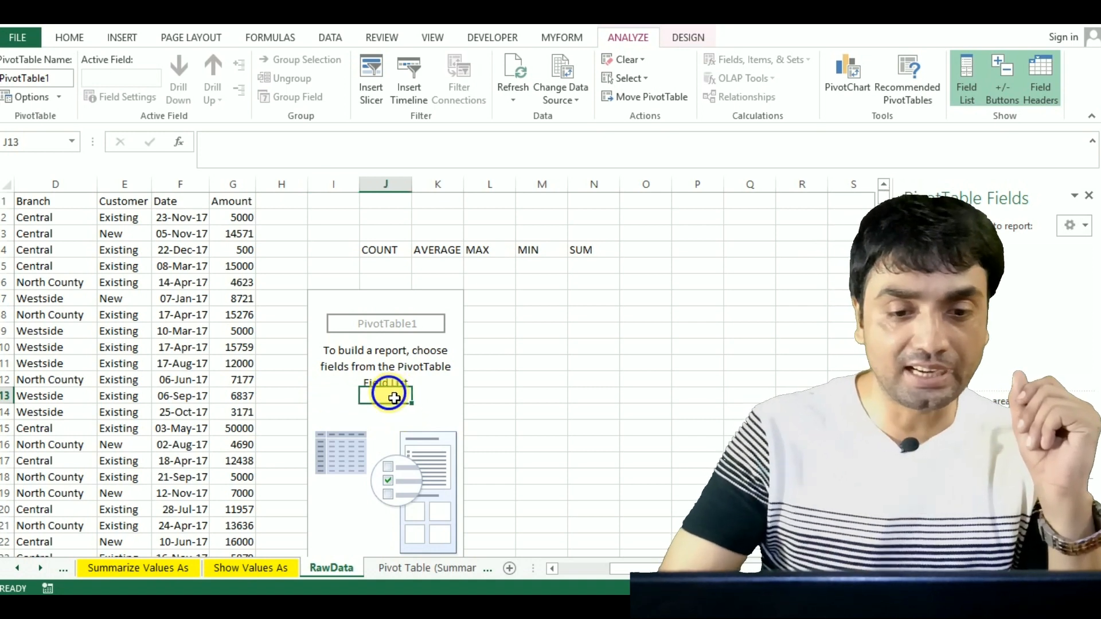
right_click(395, 398)
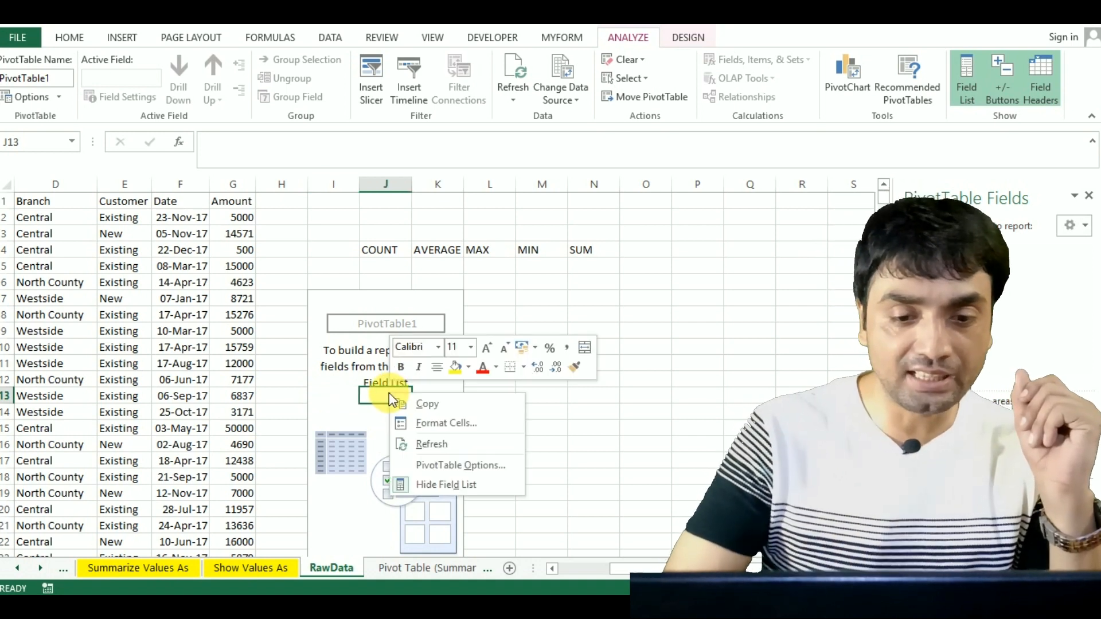
click(438, 466)
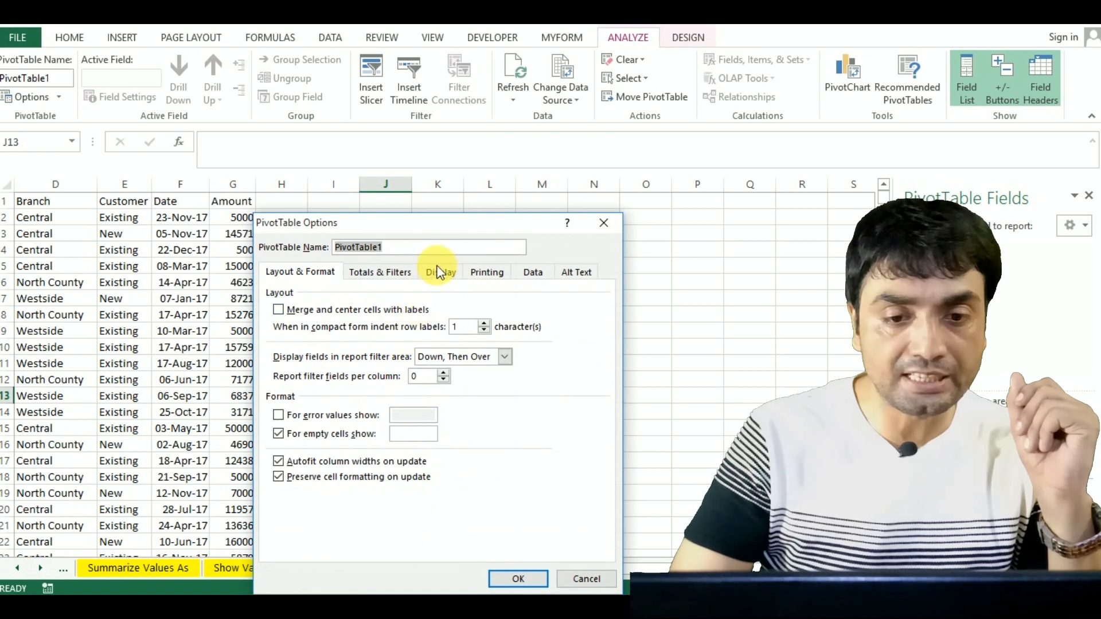
click(438, 272)
drag(407, 222, 187, 130)
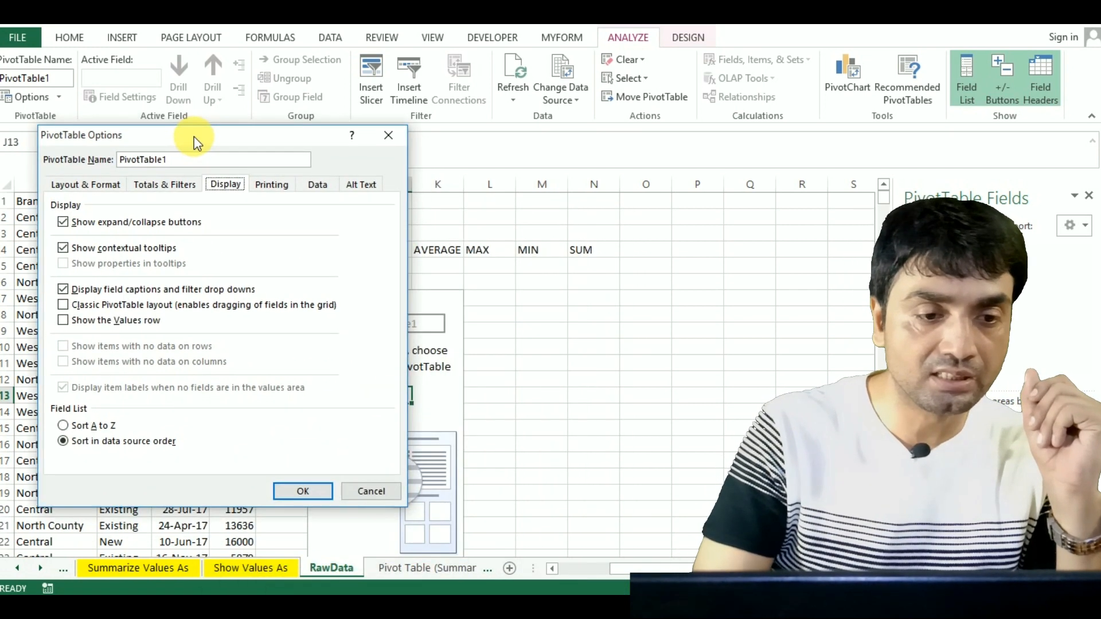
click(61, 305)
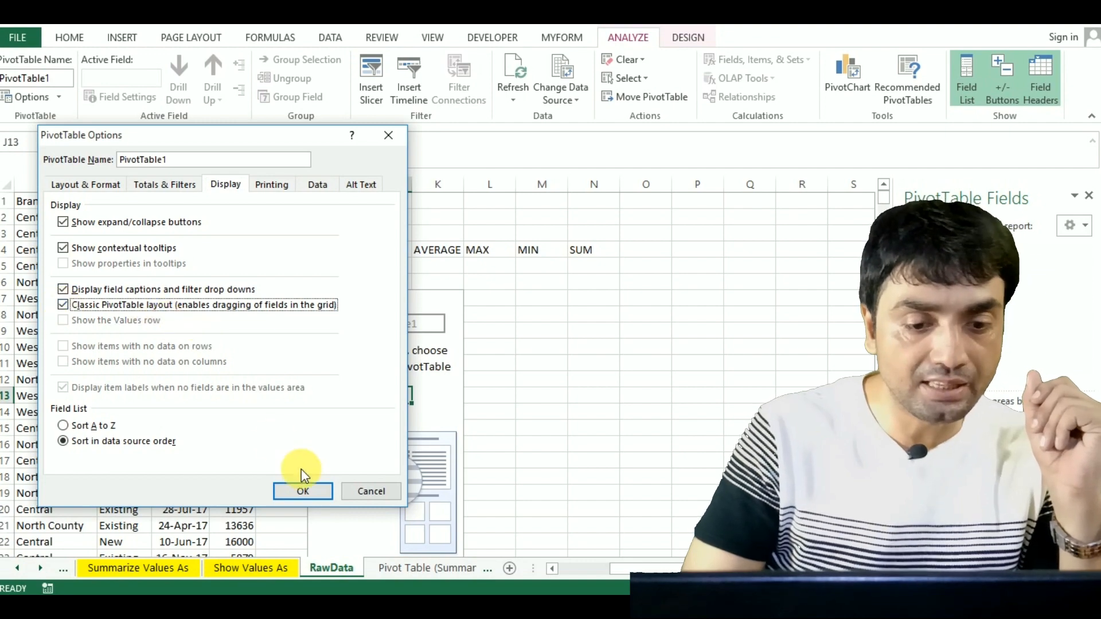
click(312, 491)
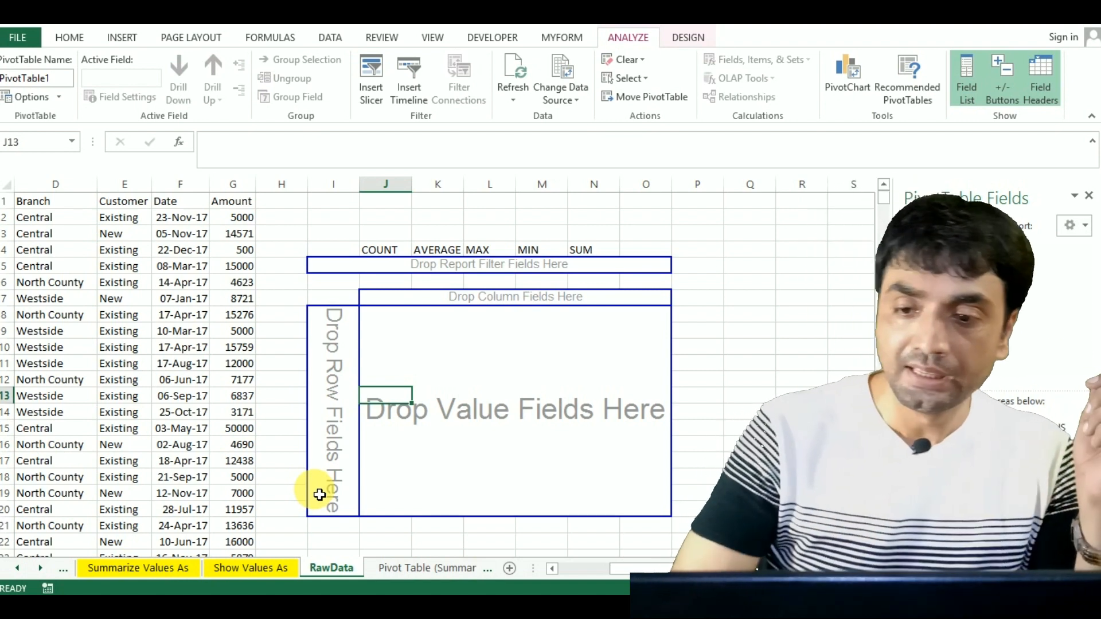
Step: Add Agent as the row field and Amount as a value field in the PivotTable
drag(936, 265, 932, 514)
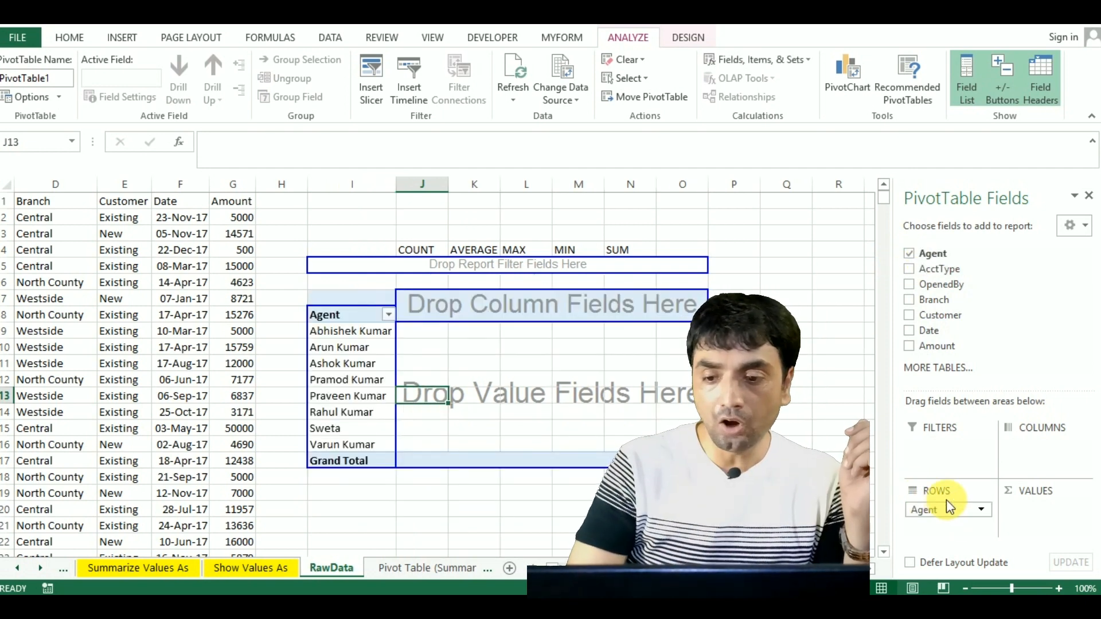
drag(946, 346, 1038, 516)
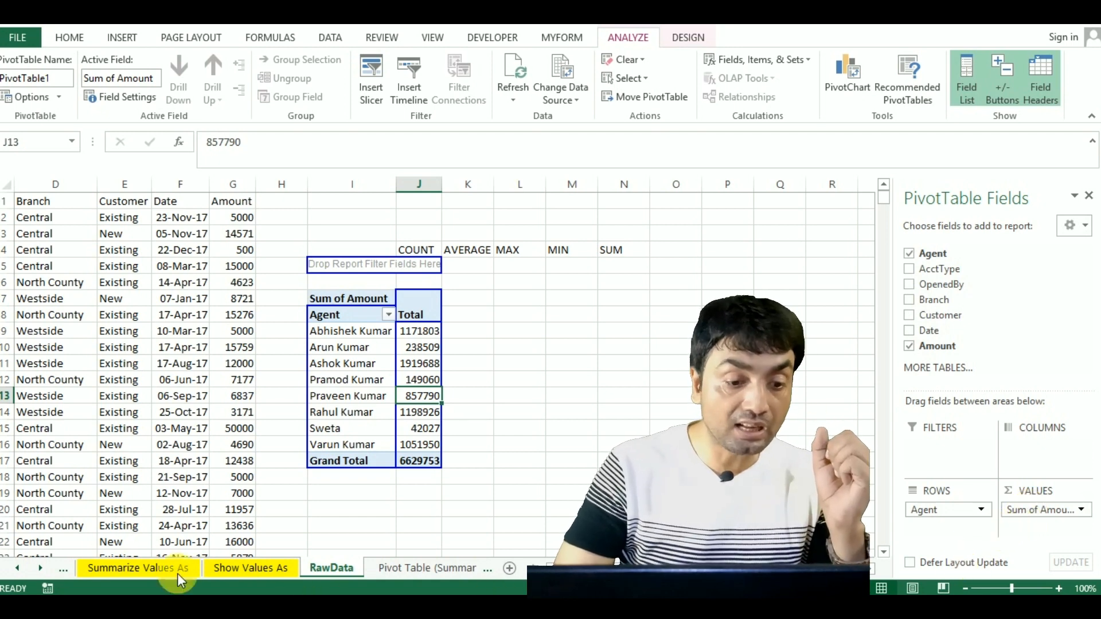
Step: Consult the function list on the Summarize Values As sheet and add Amount a second time to the RawData PivotTable's values
click(118, 566)
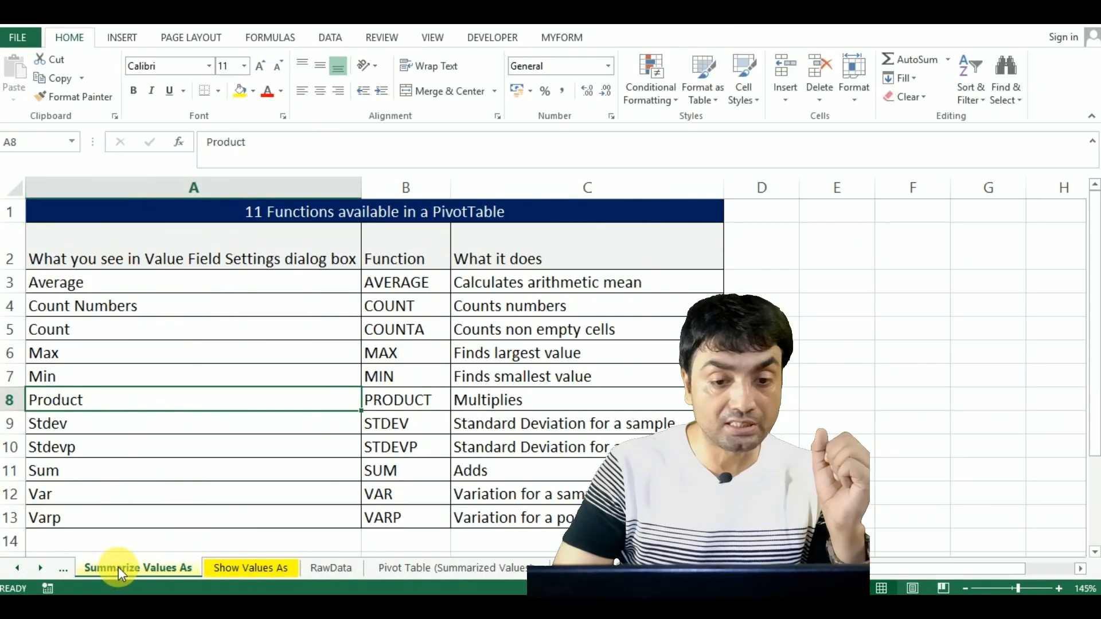
click(170, 370)
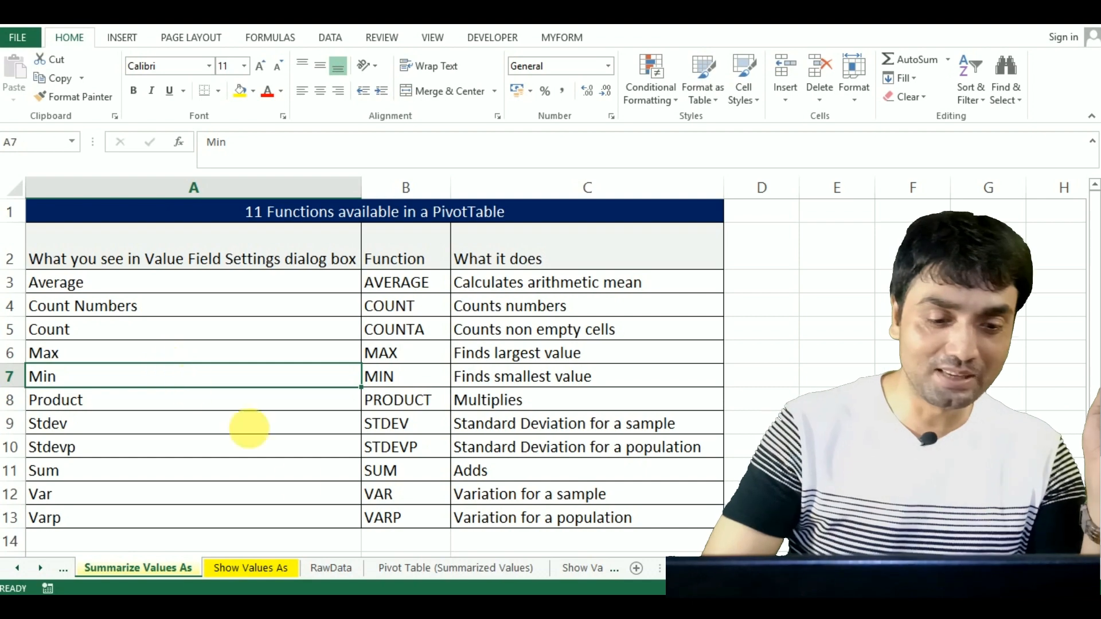
click(331, 567)
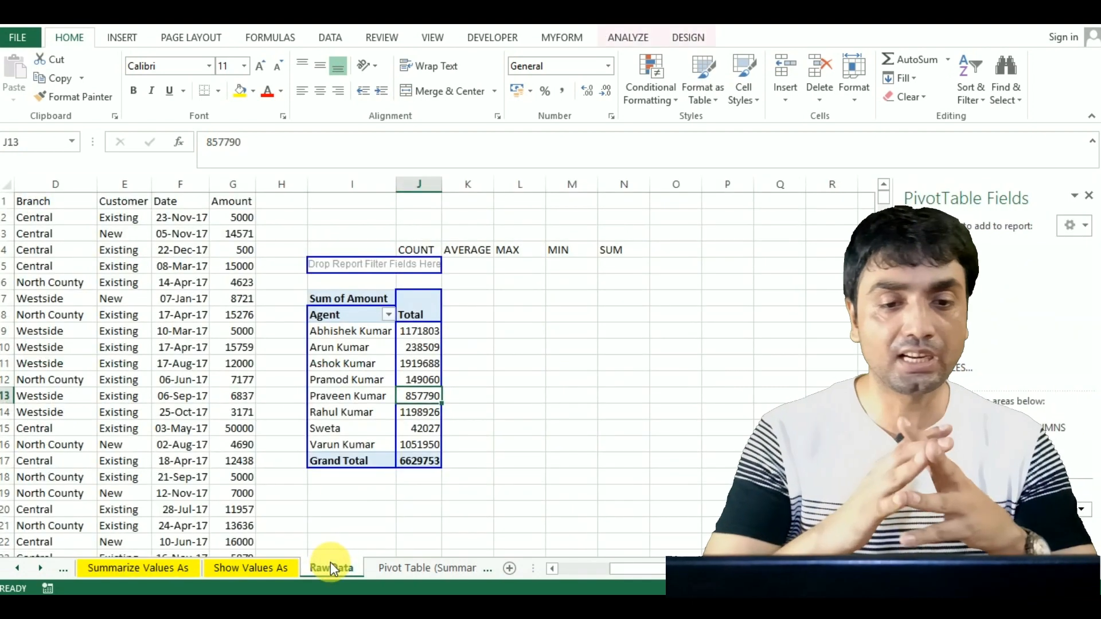
click(429, 363)
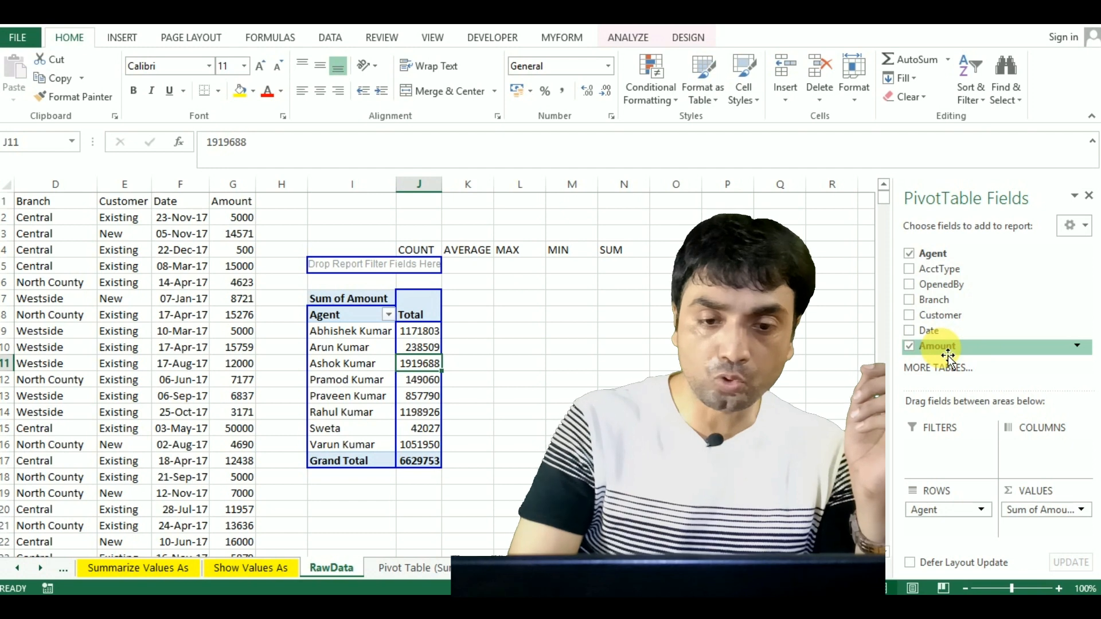
drag(947, 357, 1044, 531)
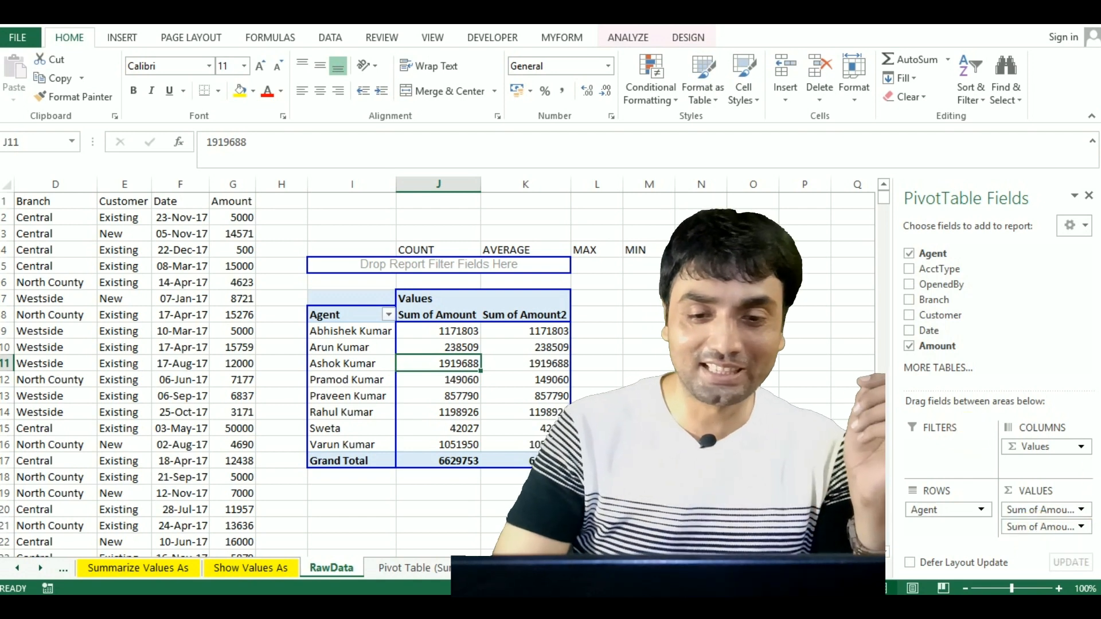
Step: Summarize the second Amount value field by Average
click(553, 316)
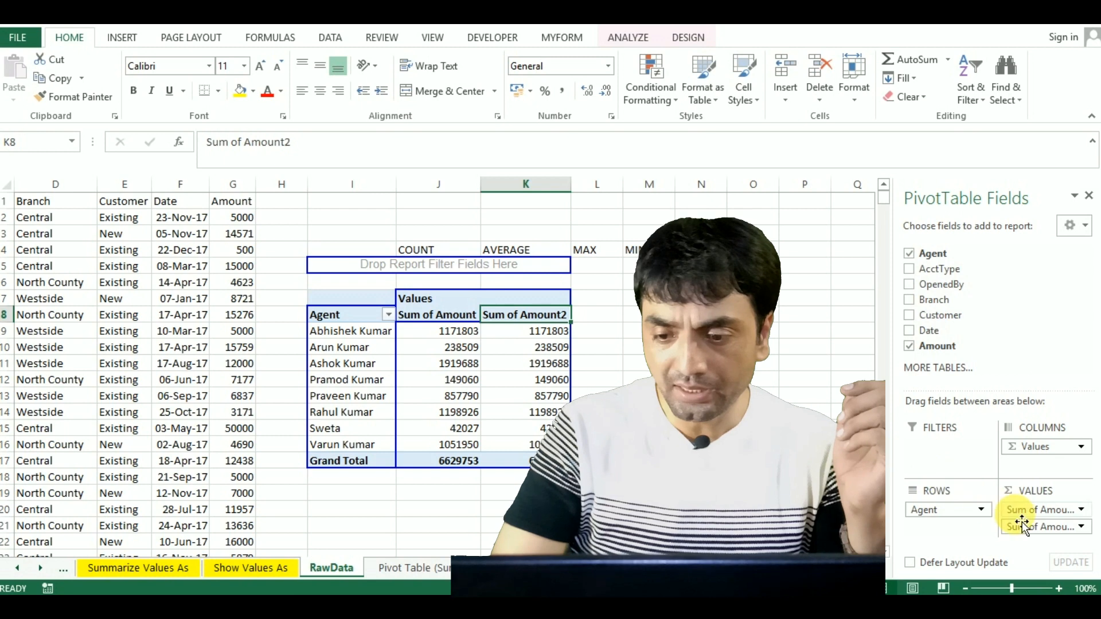
click(1081, 527)
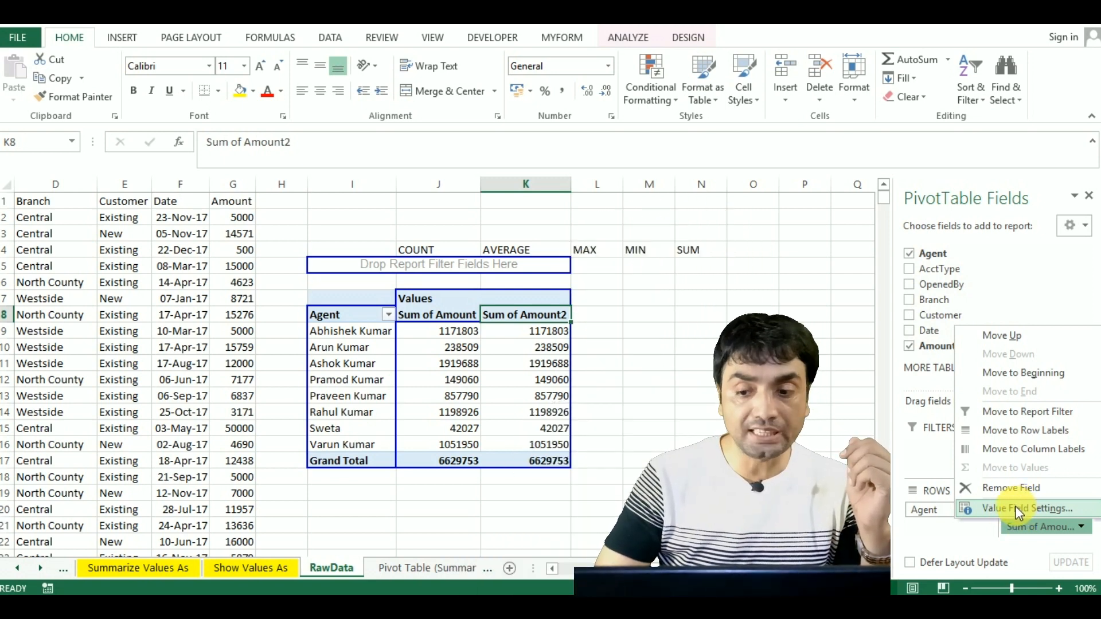
click(1018, 508)
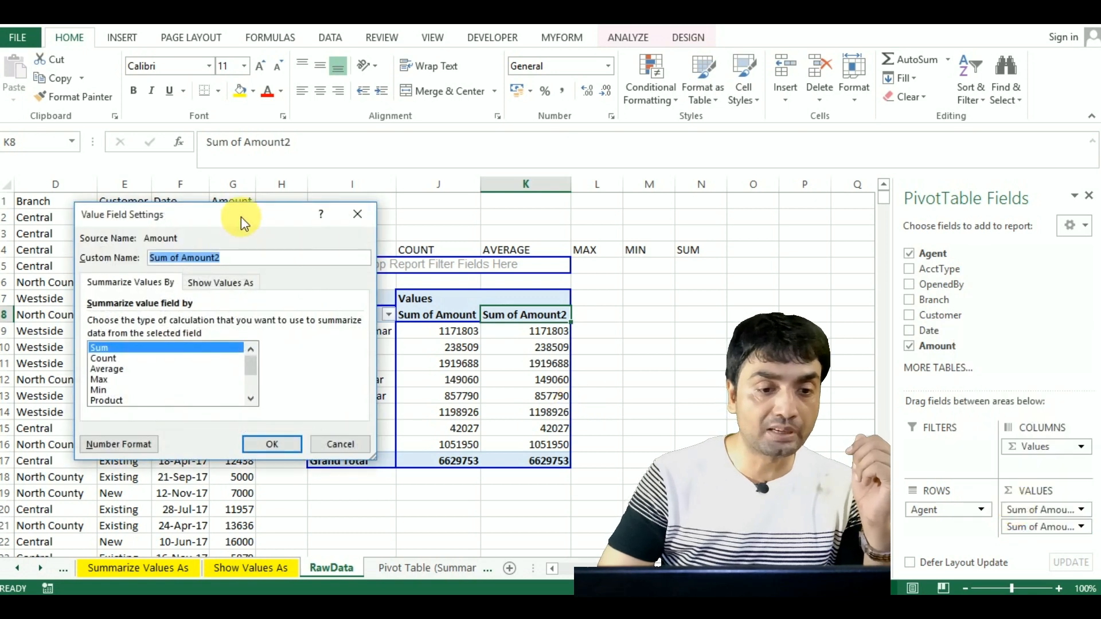
drag(236, 214, 408, 240)
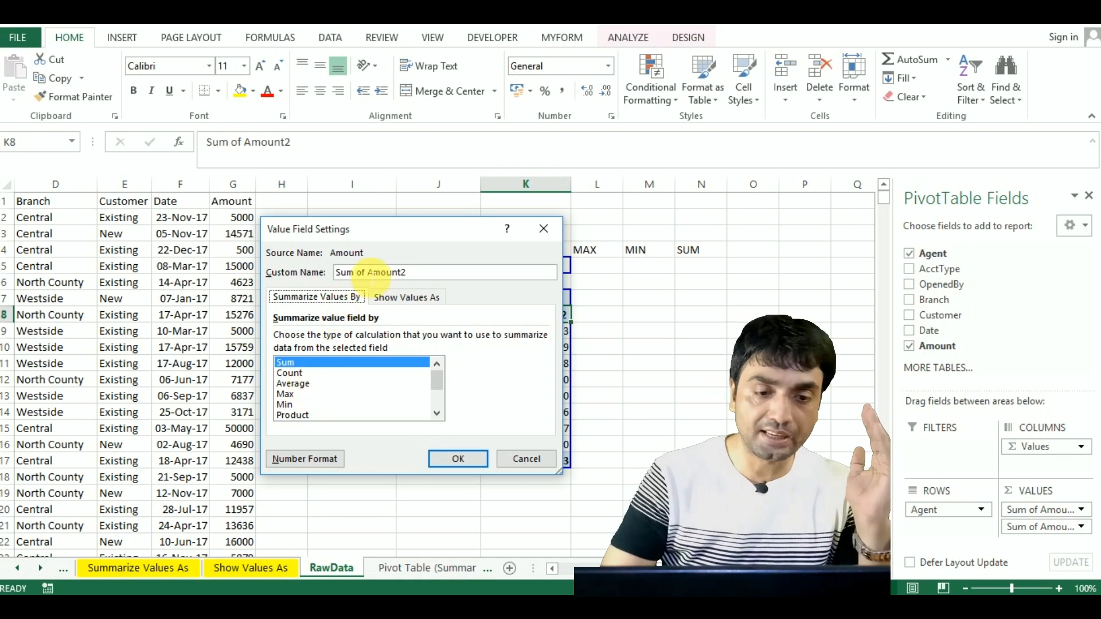
drag(357, 239, 222, 190)
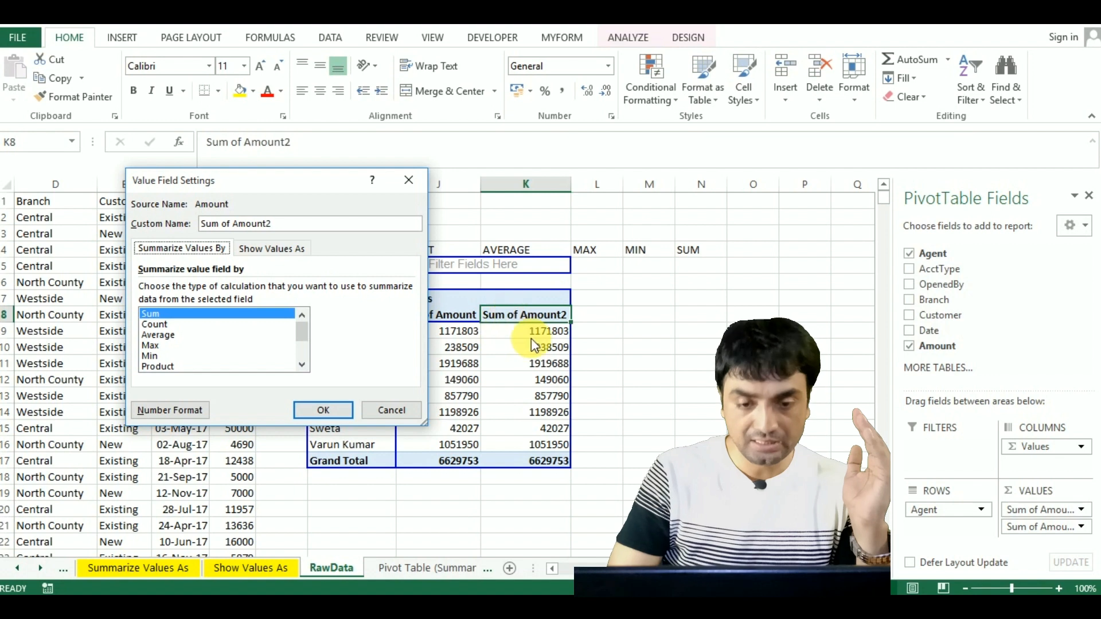
click(159, 335)
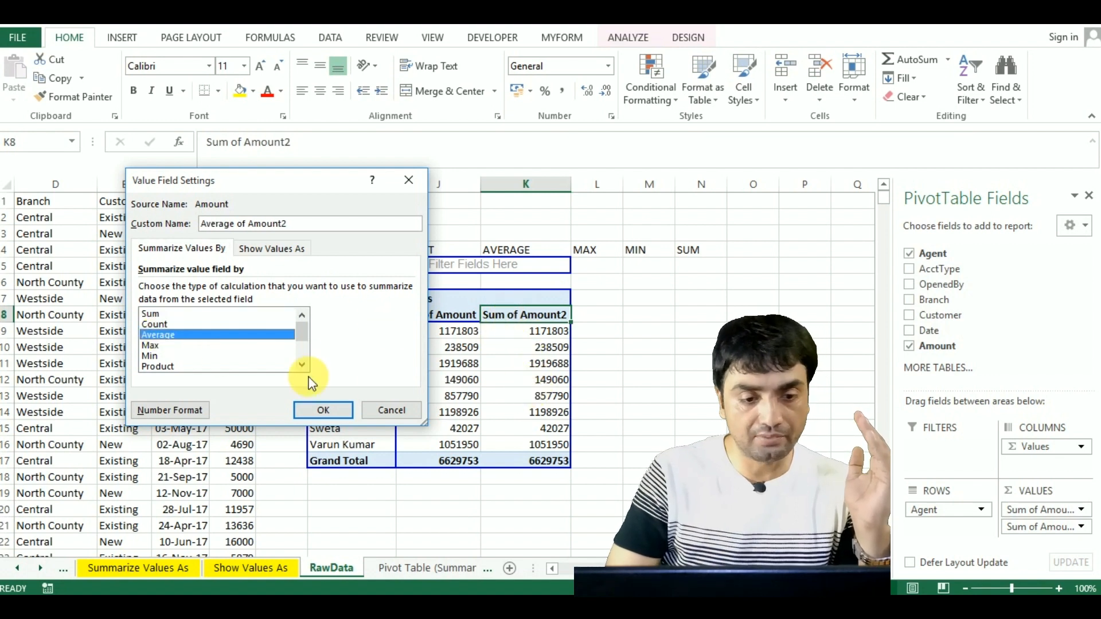
click(328, 411)
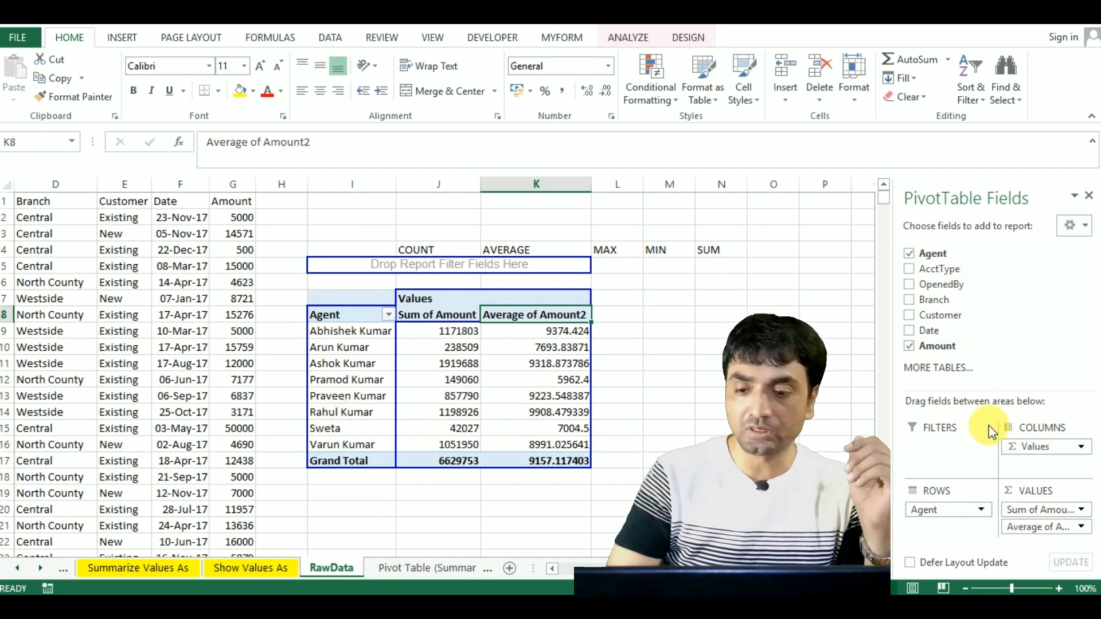
Step: Add Amount a third time to the PivotTable values and summarize that field by Max
drag(952, 355, 1055, 547)
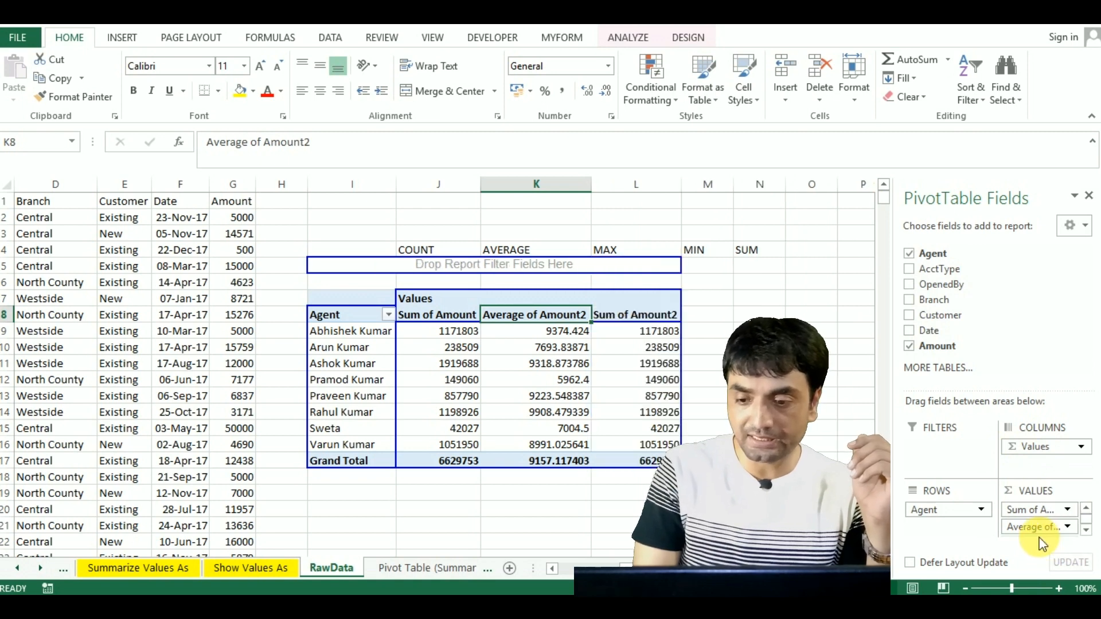
click(1087, 531)
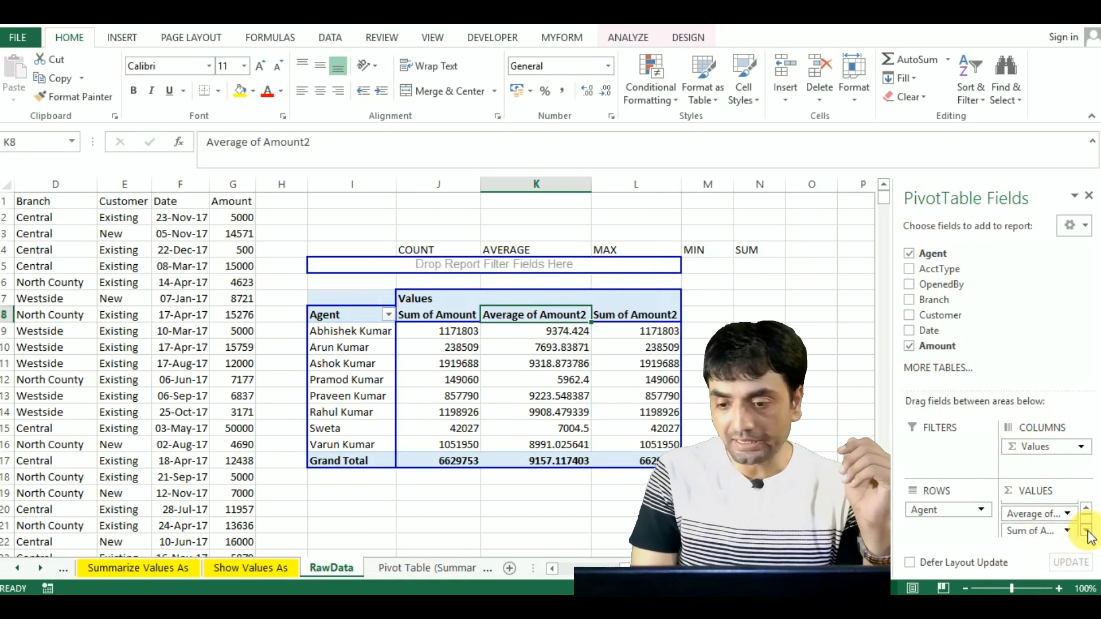
click(1050, 535)
click(1023, 509)
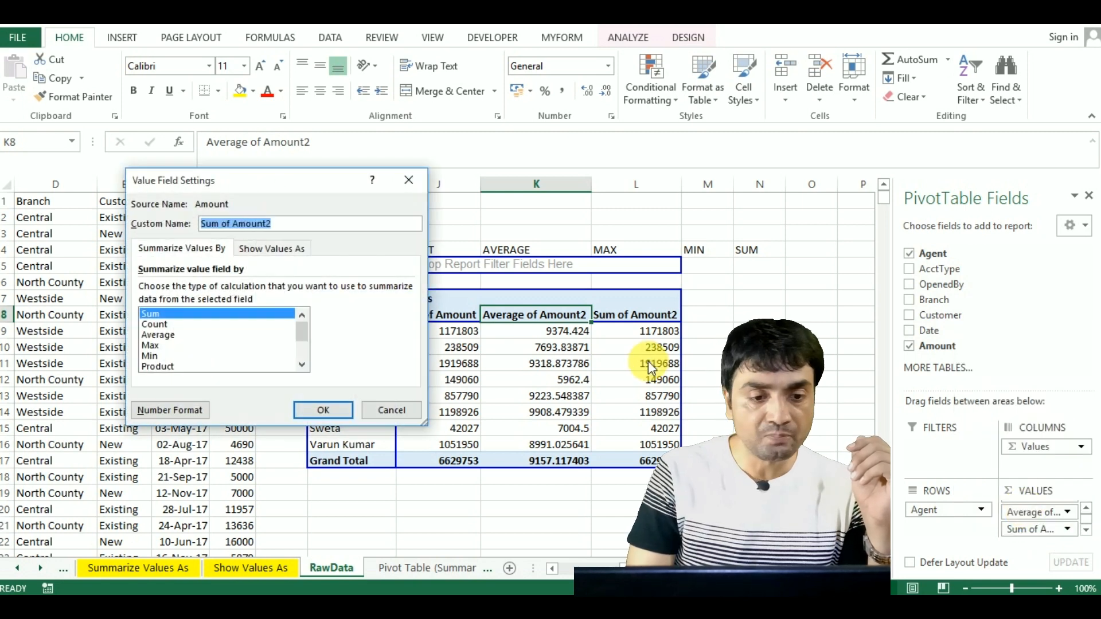
click(151, 346)
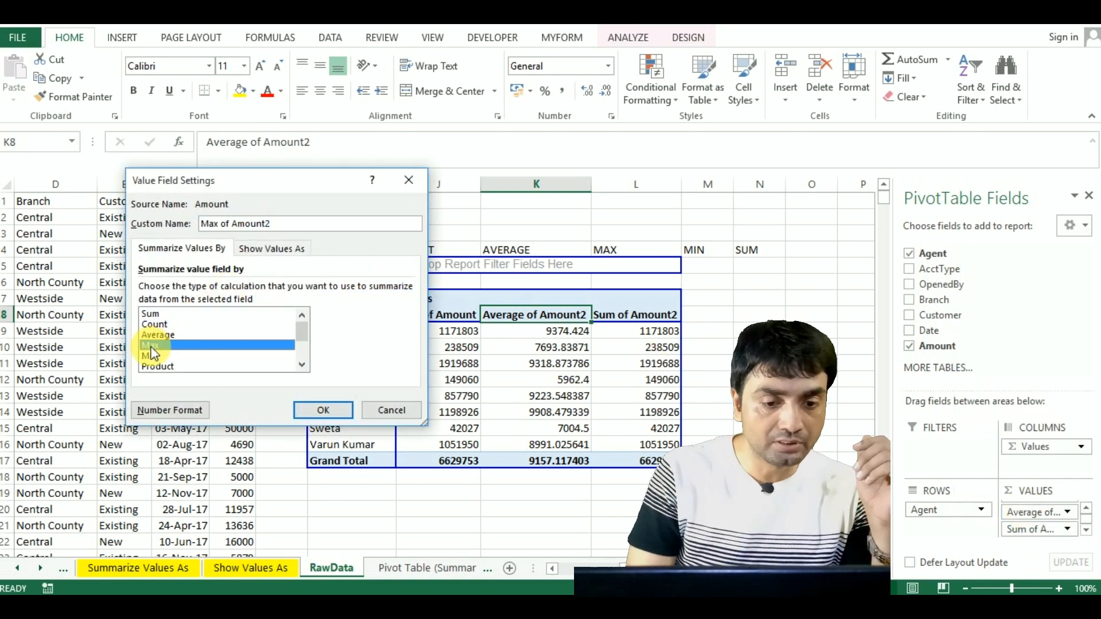
click(324, 410)
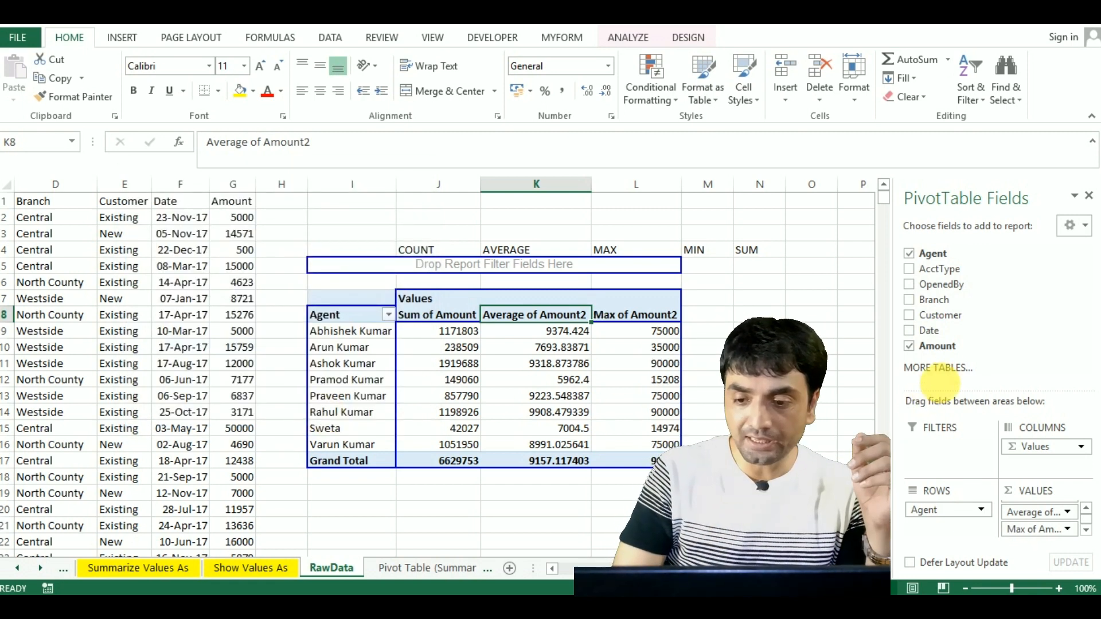
Step: Add Amount a fourth time to the PivotTable values and summarize that field by Min
drag(940, 346, 1041, 530)
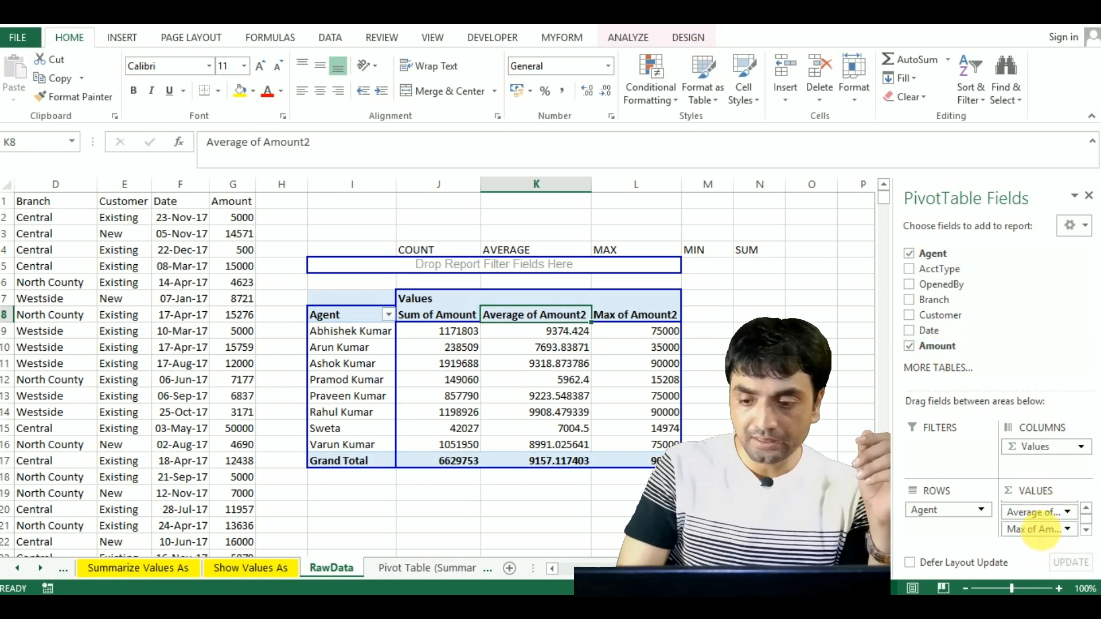
drag(934, 346, 1037, 532)
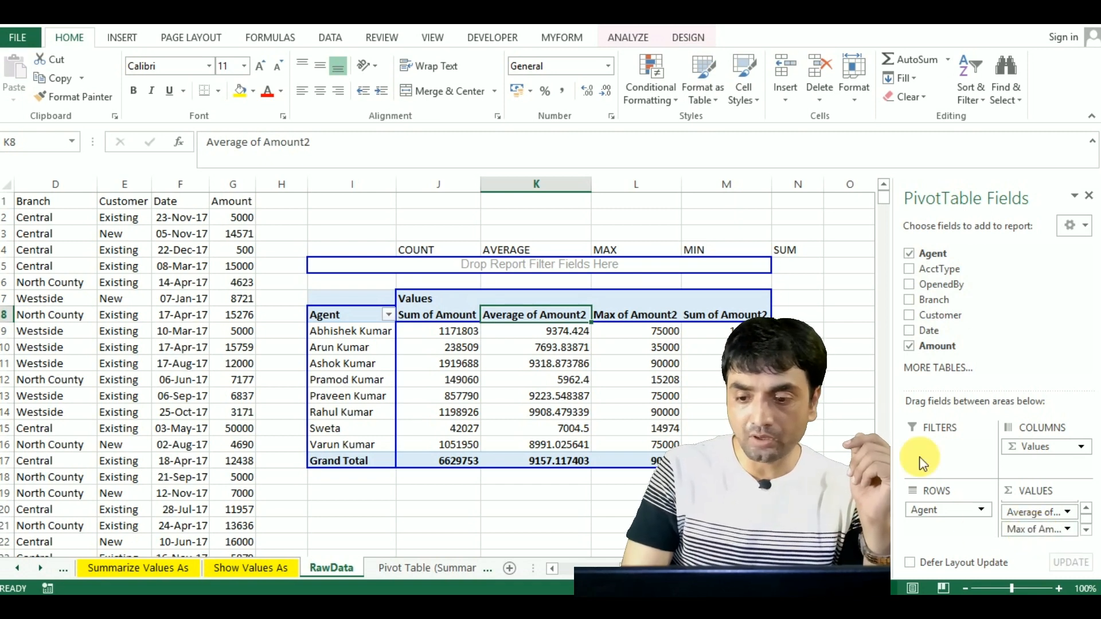
click(1086, 530)
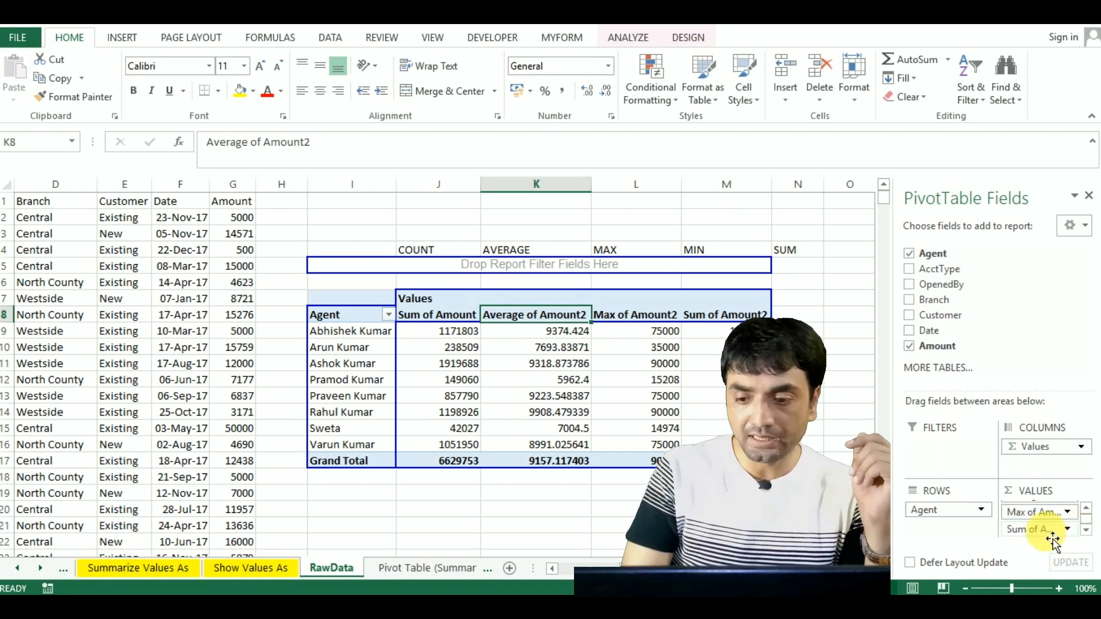
click(1068, 528)
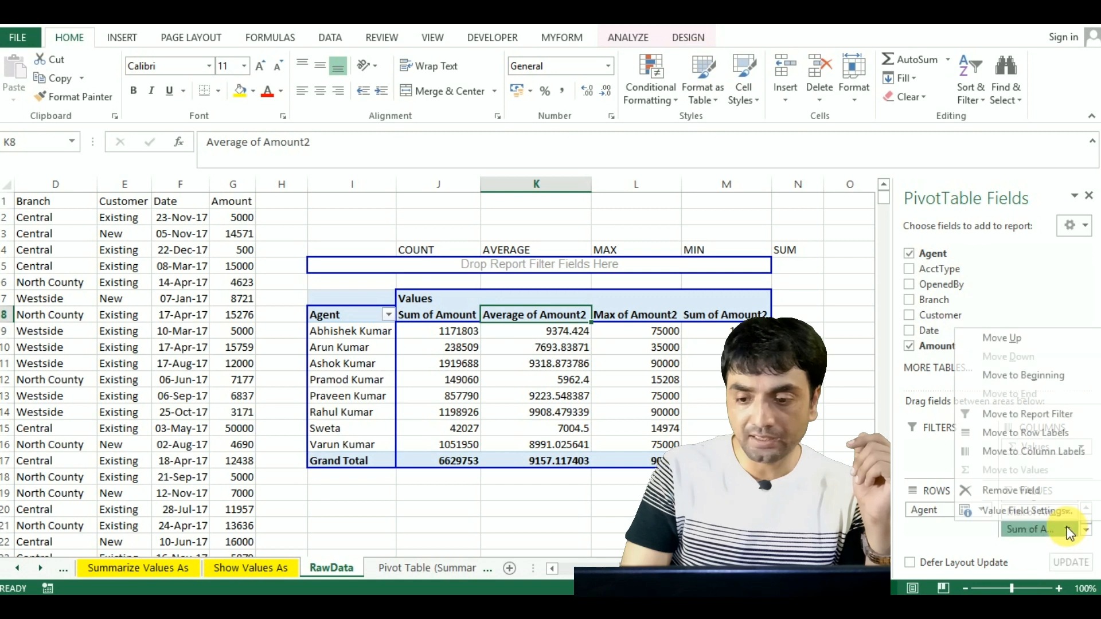
click(1021, 503)
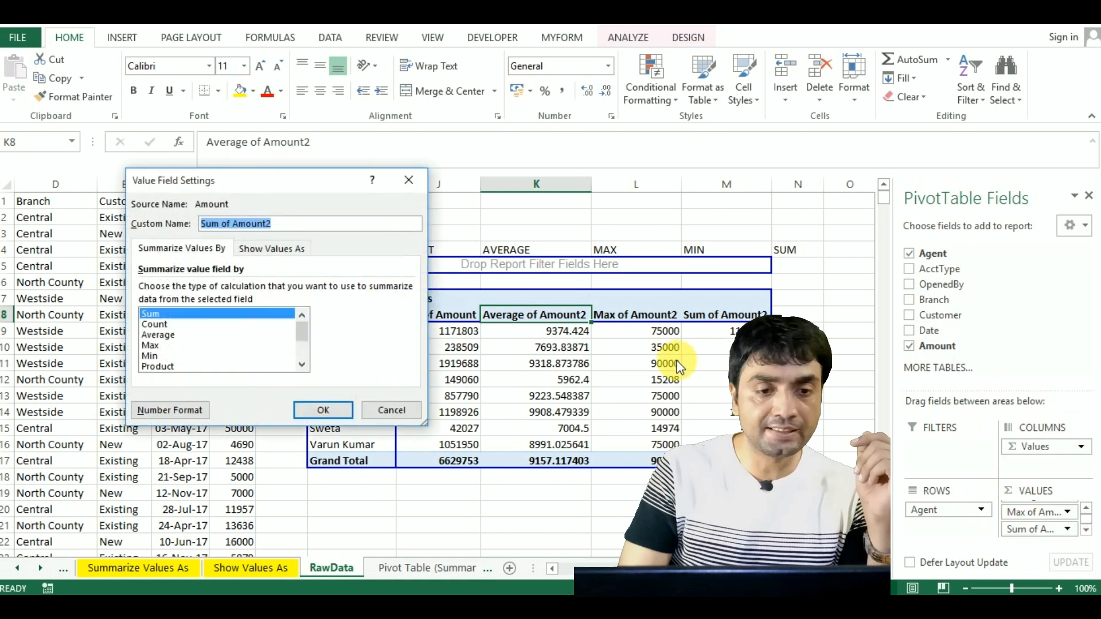
click(191, 246)
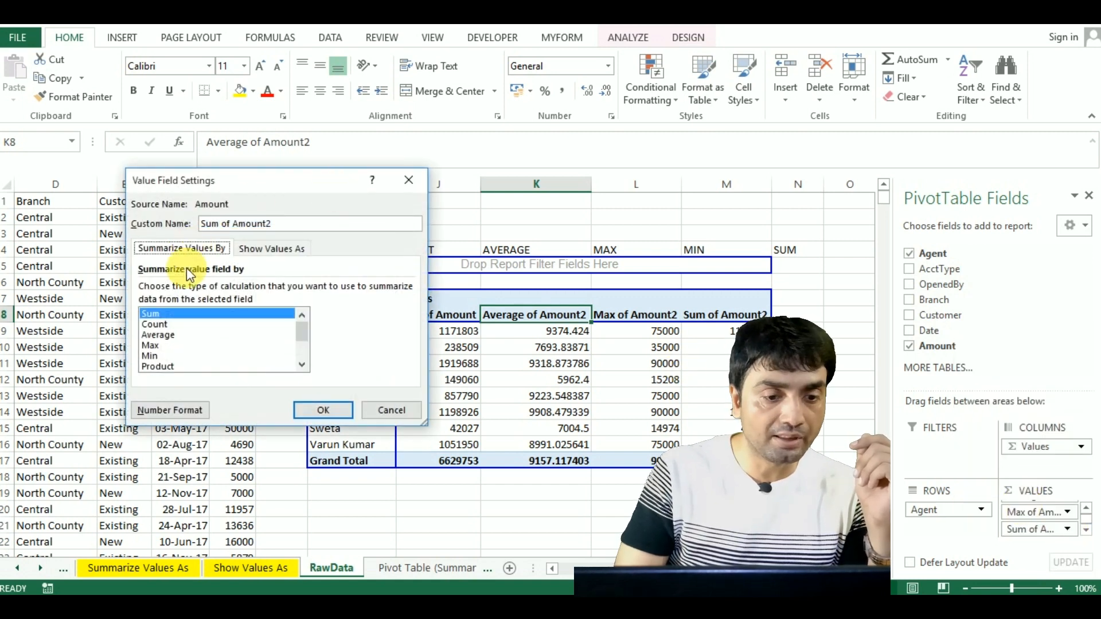
click(153, 356)
click(321, 410)
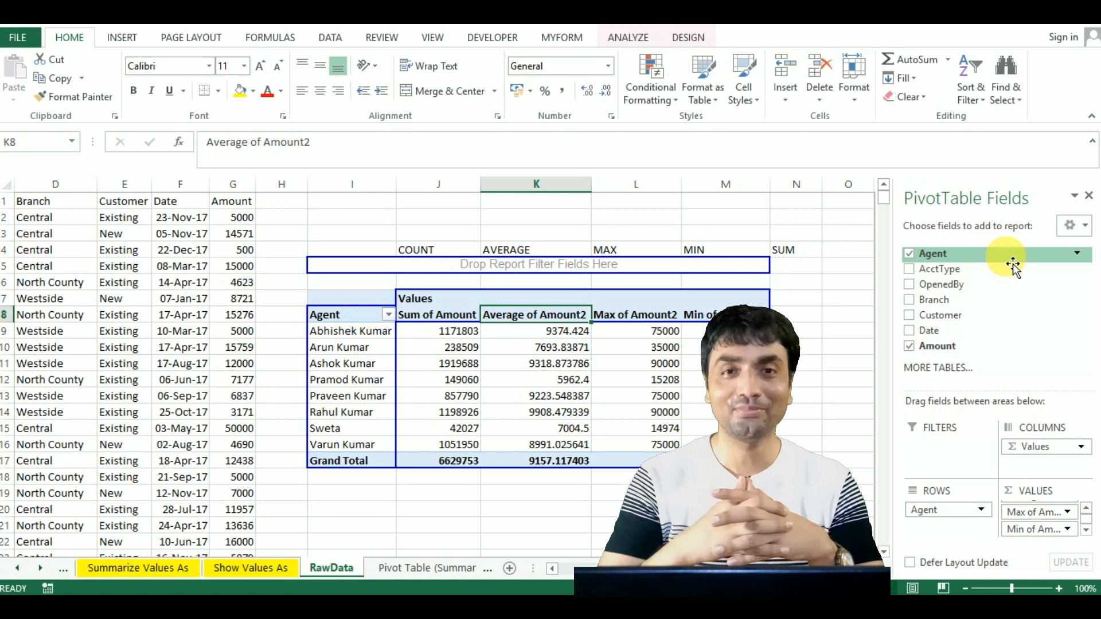
Step: Add Agent to the PivotTable values as a further value field summarized by Count
drag(1013, 263, 1064, 543)
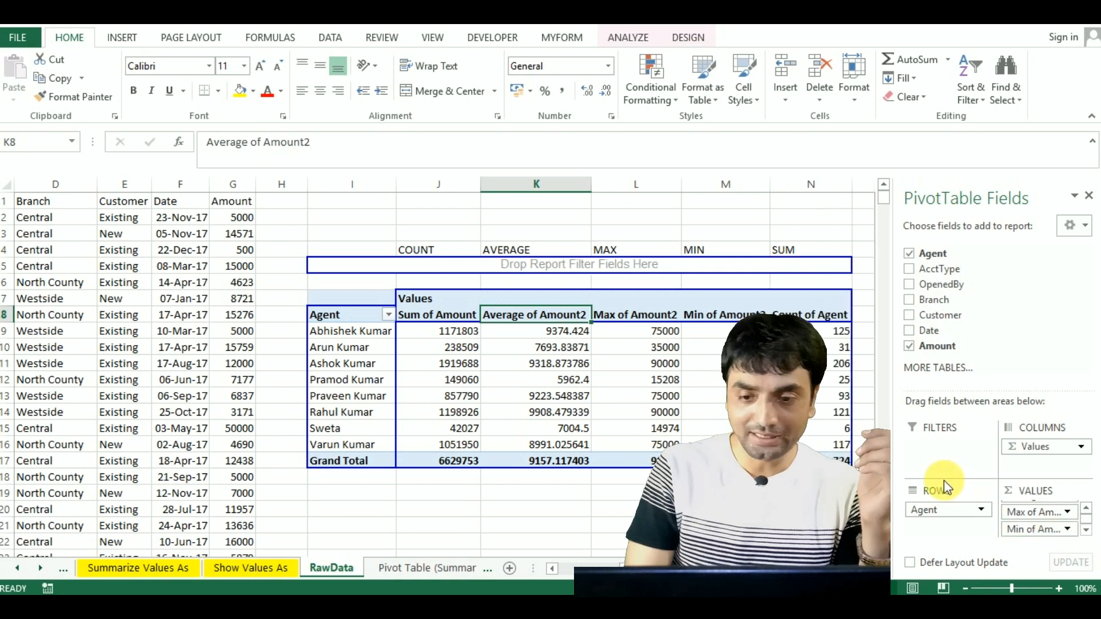
mouse_move(852, 343)
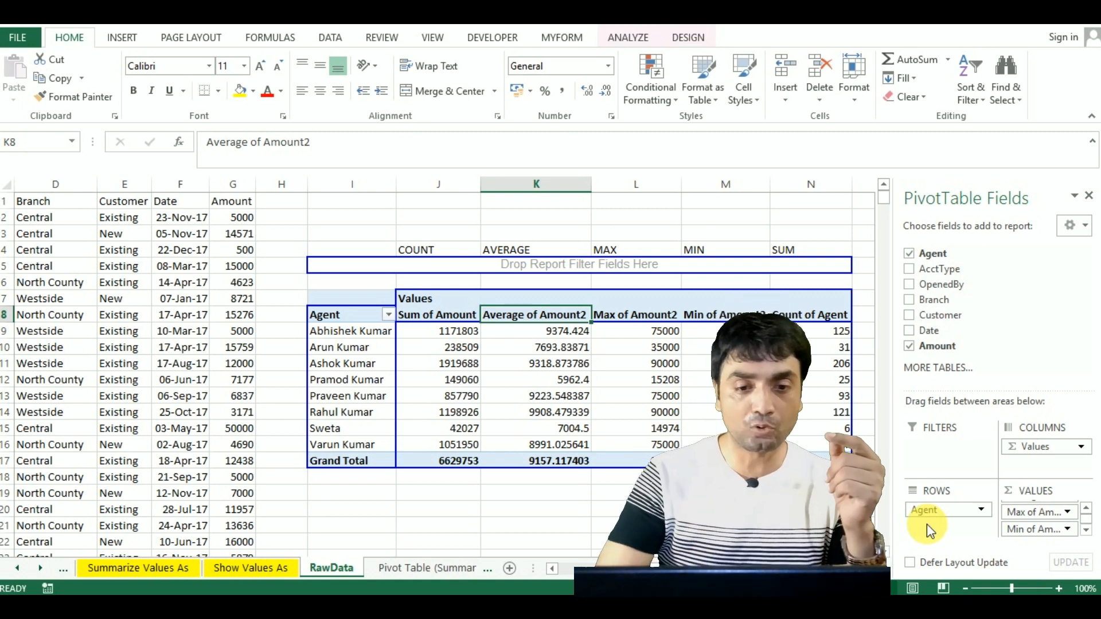
click(1085, 531)
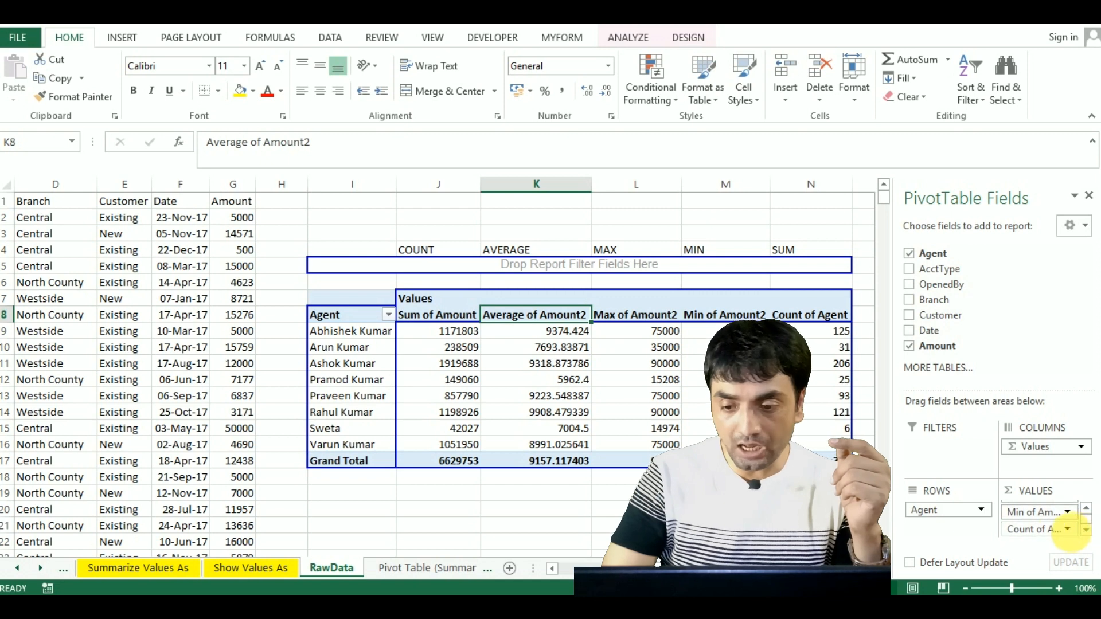
click(1065, 529)
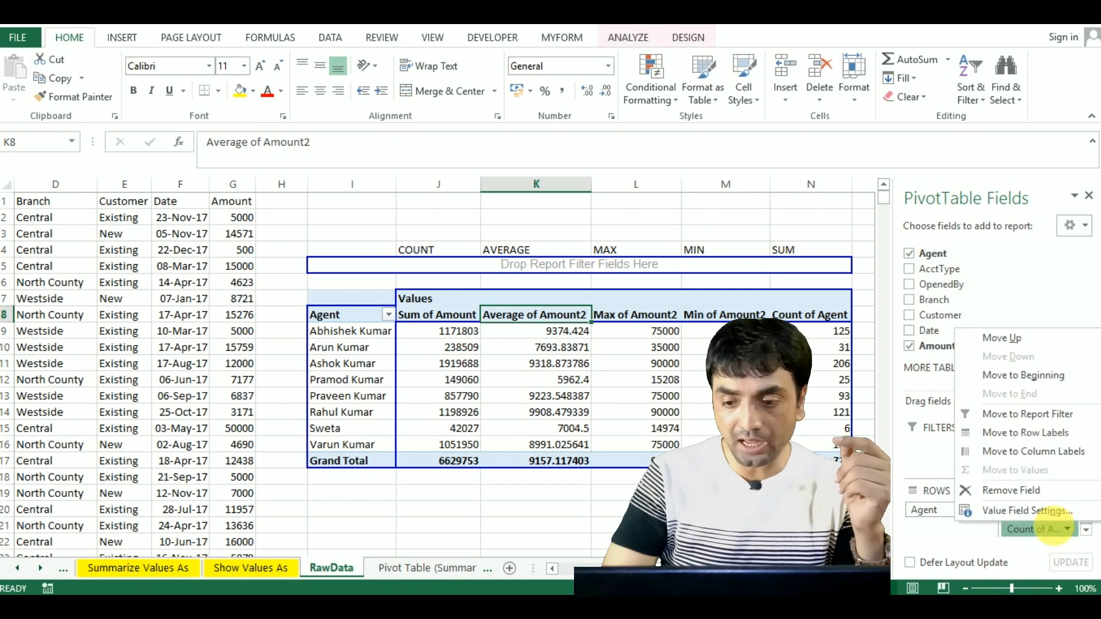
click(1027, 513)
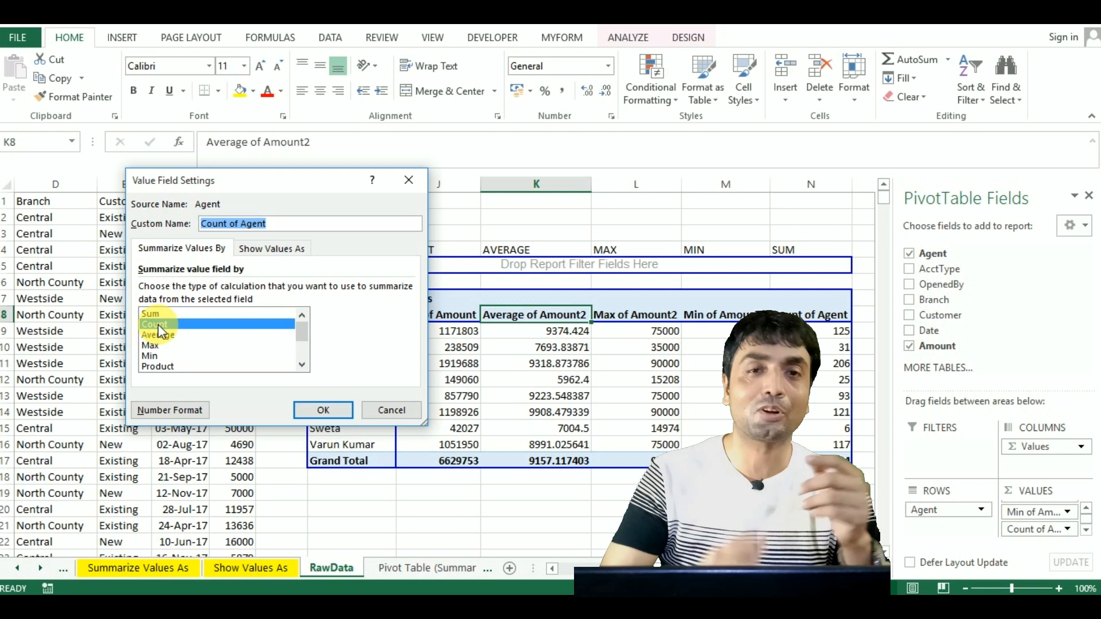
click(319, 410)
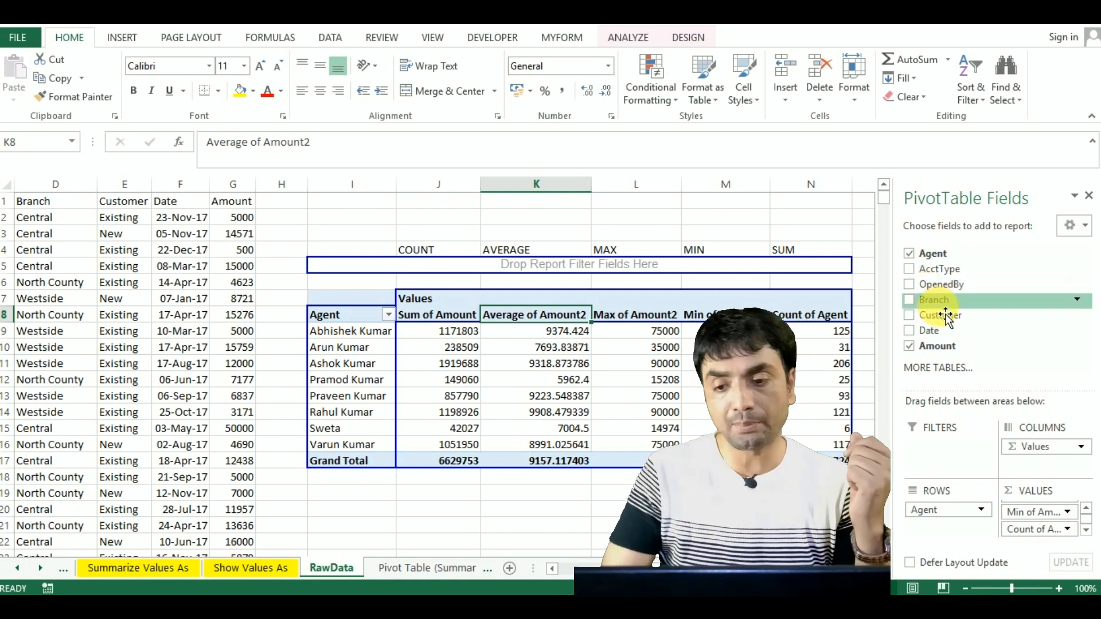
Step: Add Branch as the report filter of the PivotTable and filter it to Central
drag(944, 315, 941, 458)
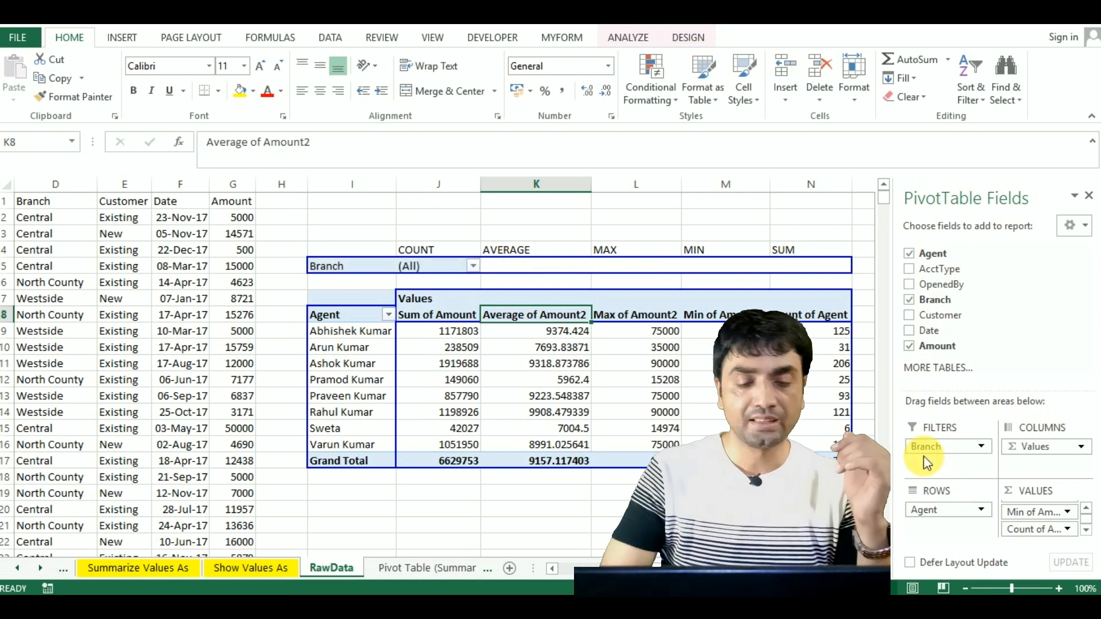
click(473, 266)
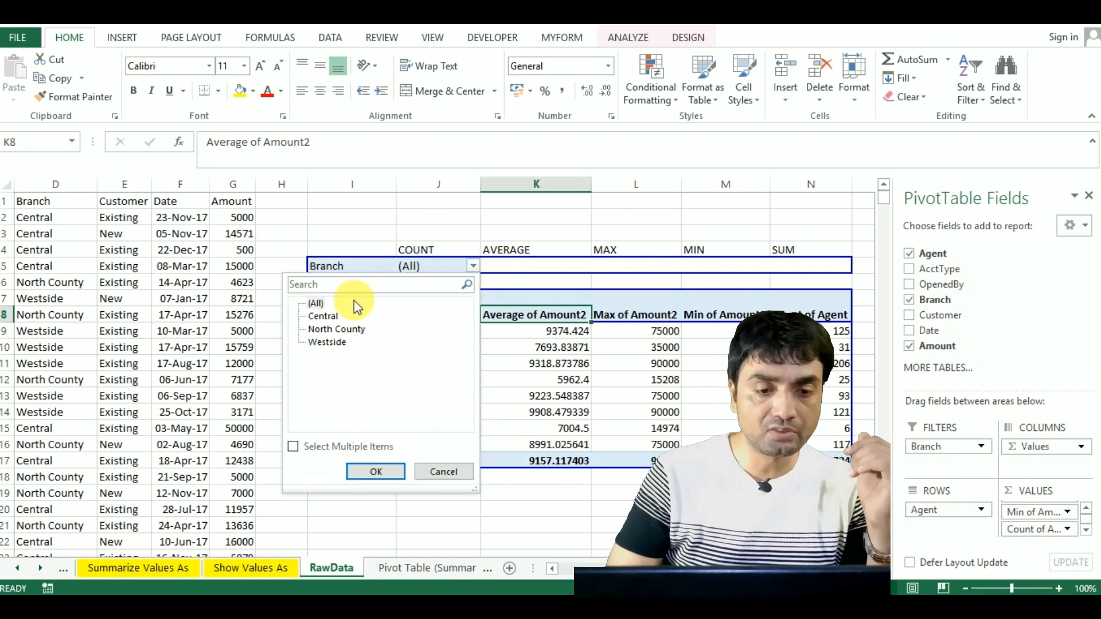
click(322, 316)
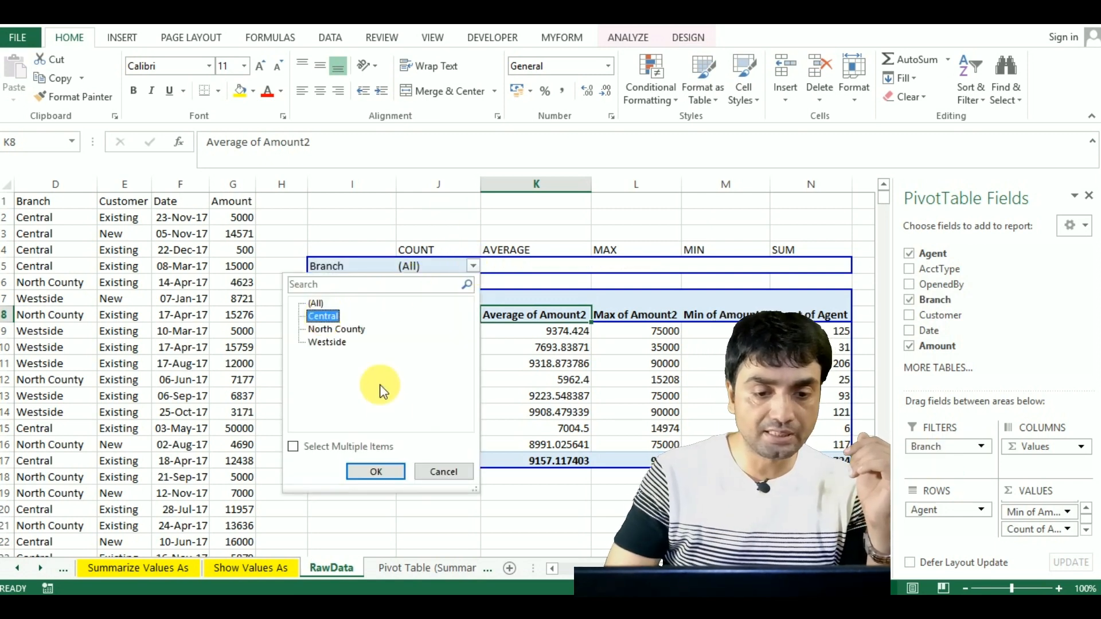
click(381, 473)
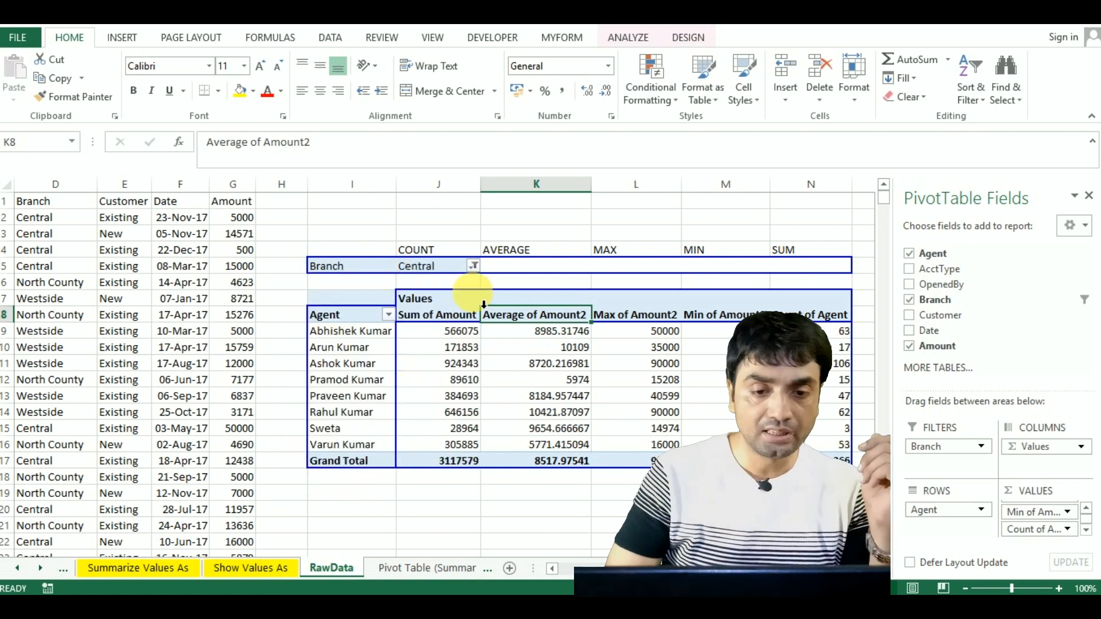
Step: Switch the Branch report filter to Westside
click(473, 266)
click(332, 344)
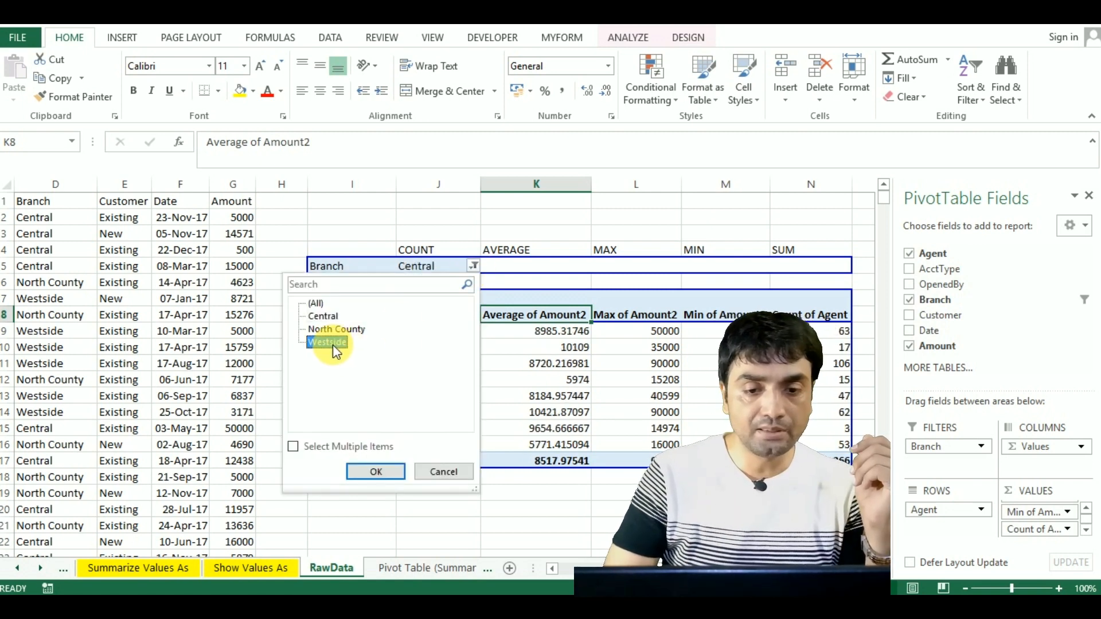
click(380, 471)
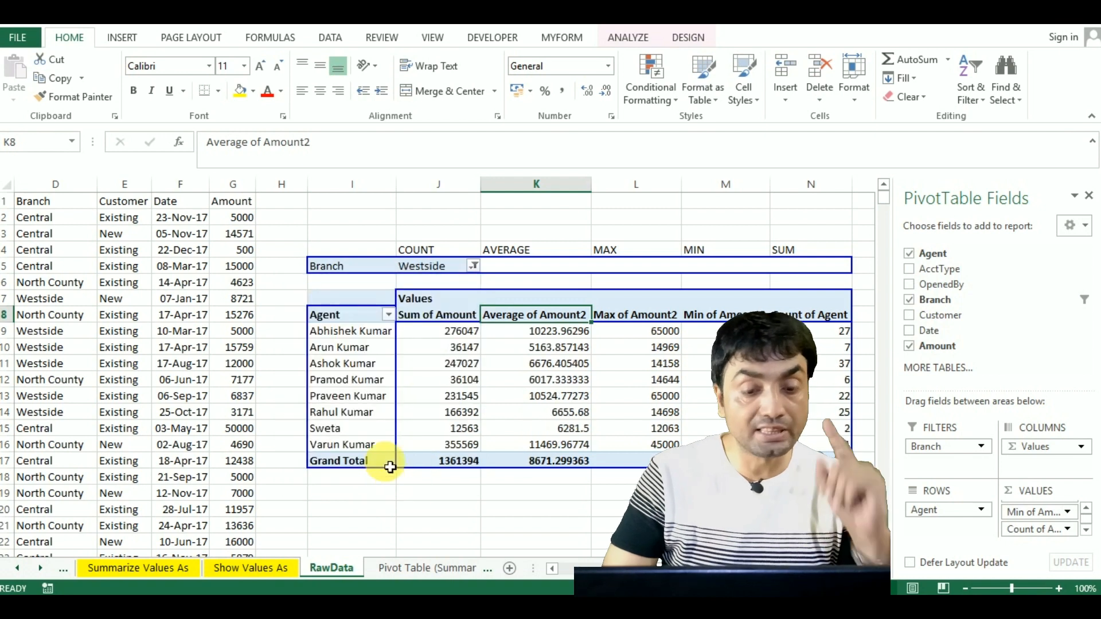
Step: Allow multiple items in the Branch report filter and include both Central and Westside
click(473, 267)
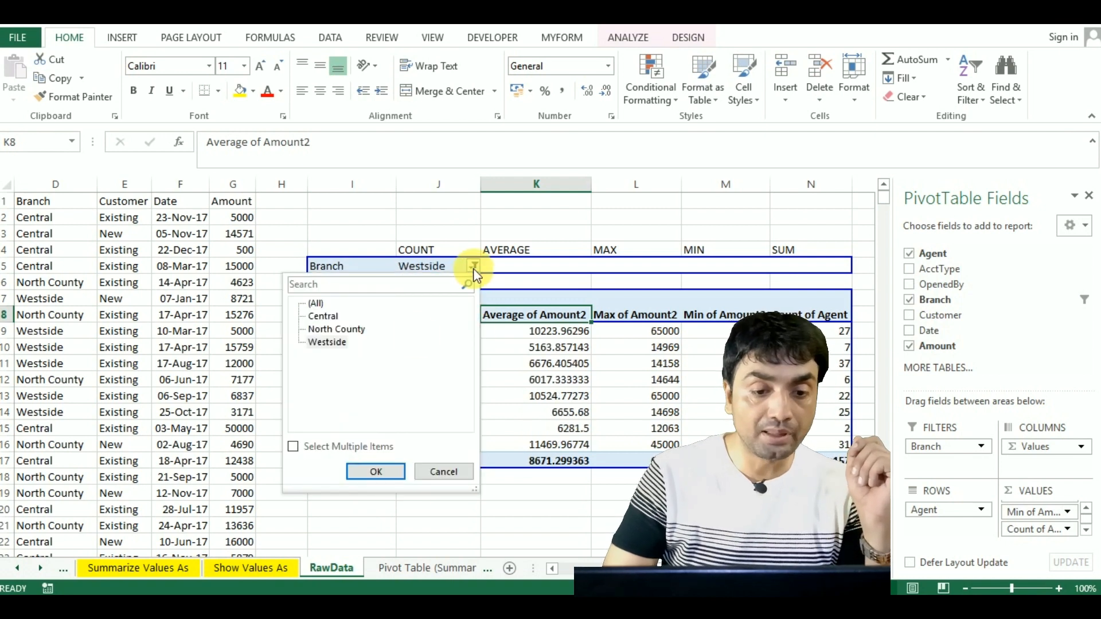
click(294, 447)
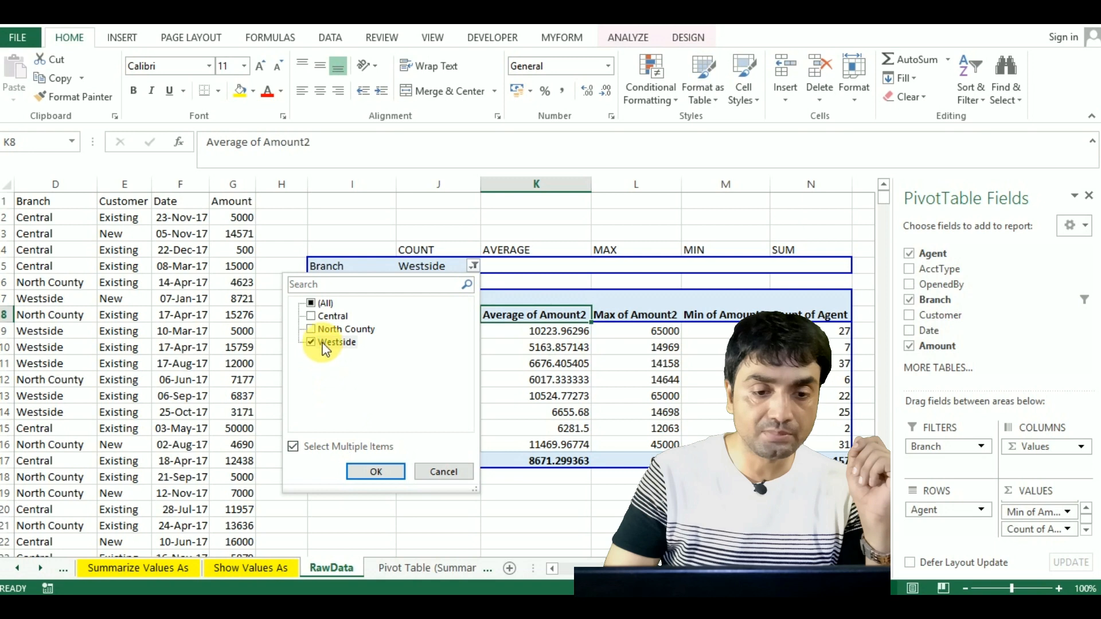
click(383, 472)
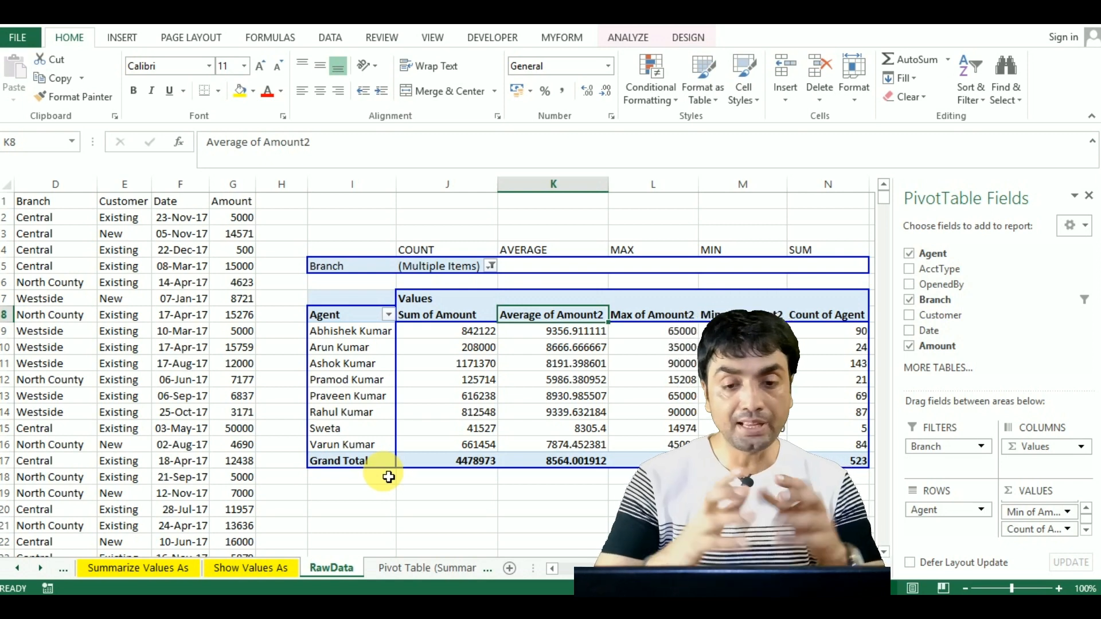
Step: Select a source data cell outside the PivotTable and return to an agent cell inside it to check the field list display
click(367, 363)
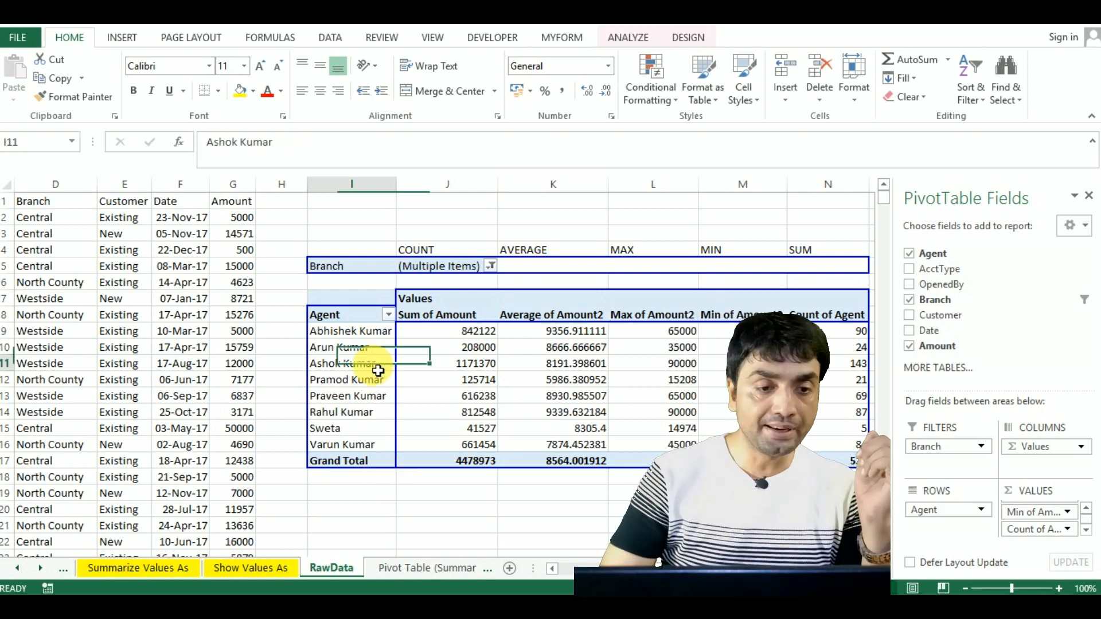
click(209, 364)
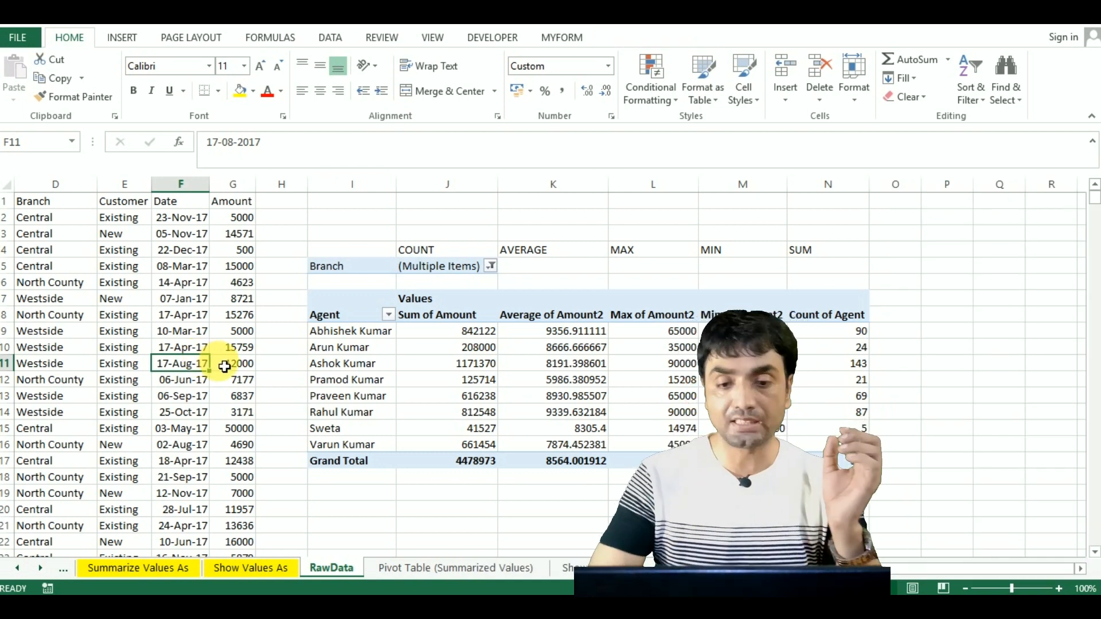
click(376, 368)
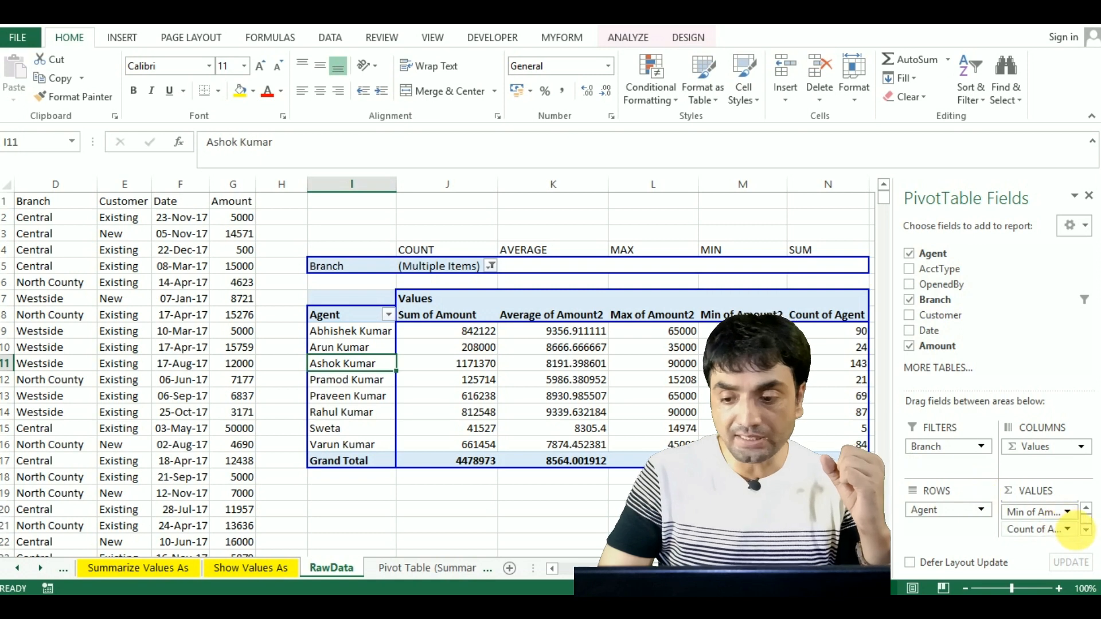
Step: Open the value field settings of Count of Agent and review the whole list of summary functions
click(1068, 530)
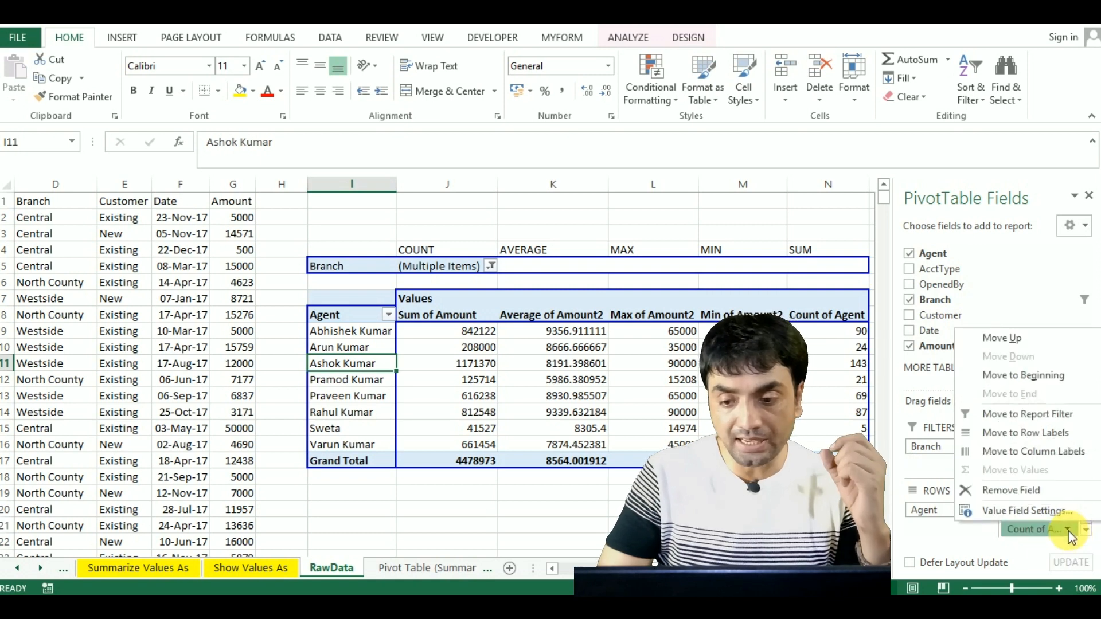
click(1014, 509)
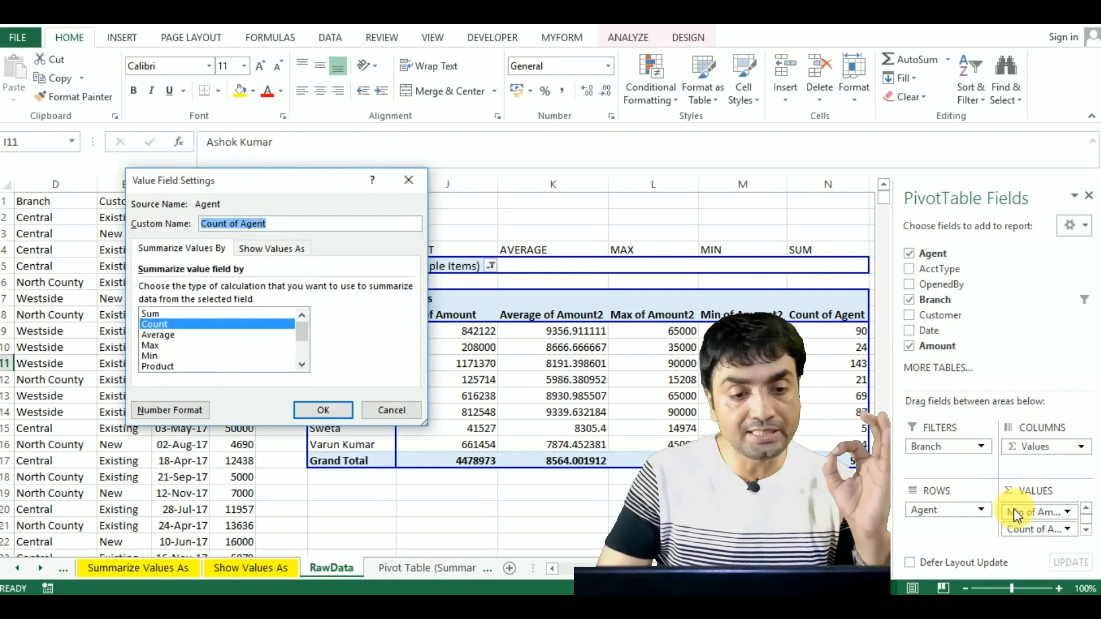
click(181, 252)
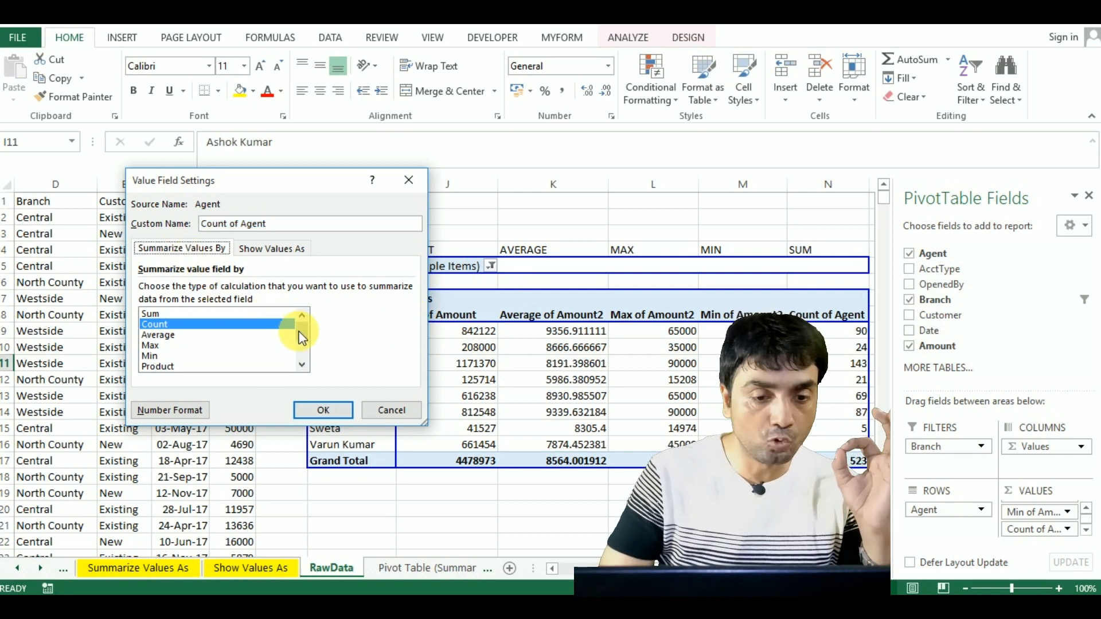
drag(305, 335, 301, 350)
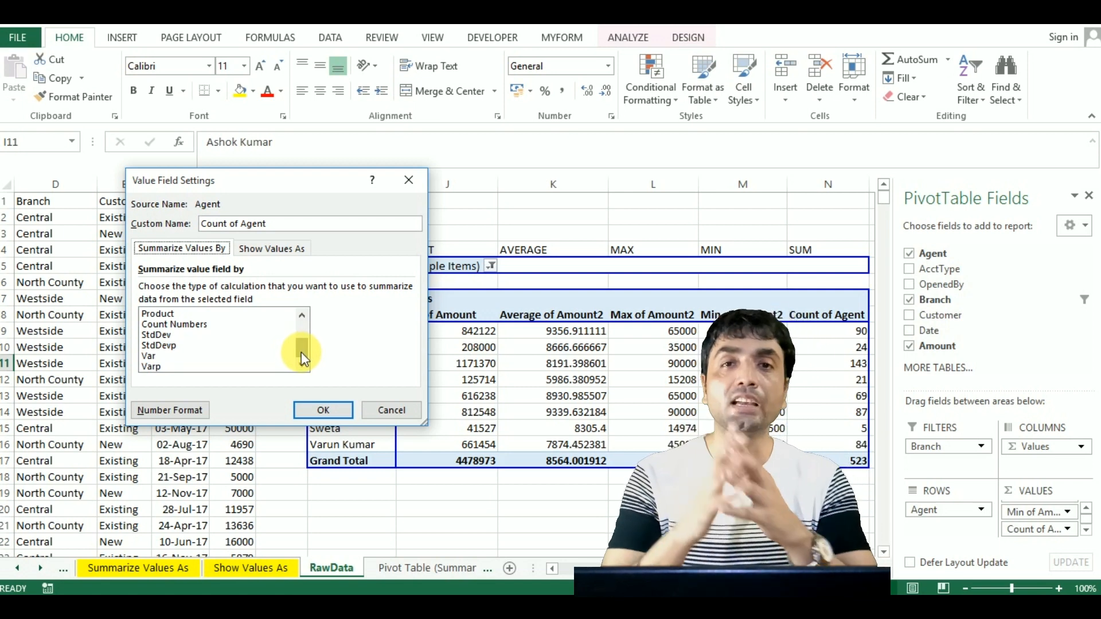
drag(303, 348, 301, 328)
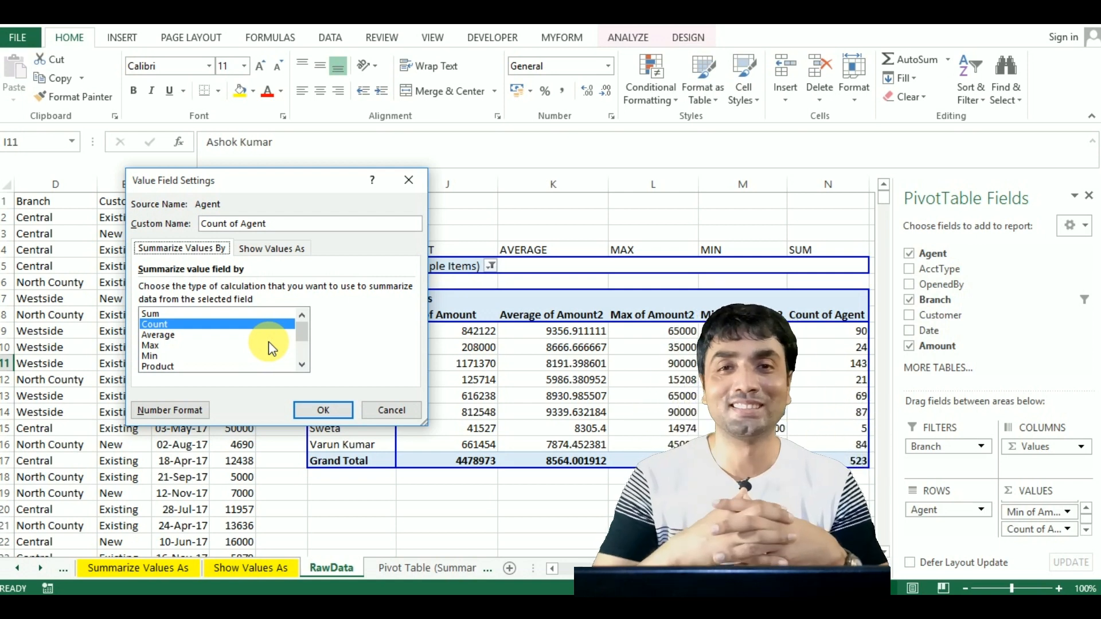
Step: Close the value field settings unchanged and inspect the Sum of Amount and Average of Amount2 headings in the PivotTable
key(Escape)
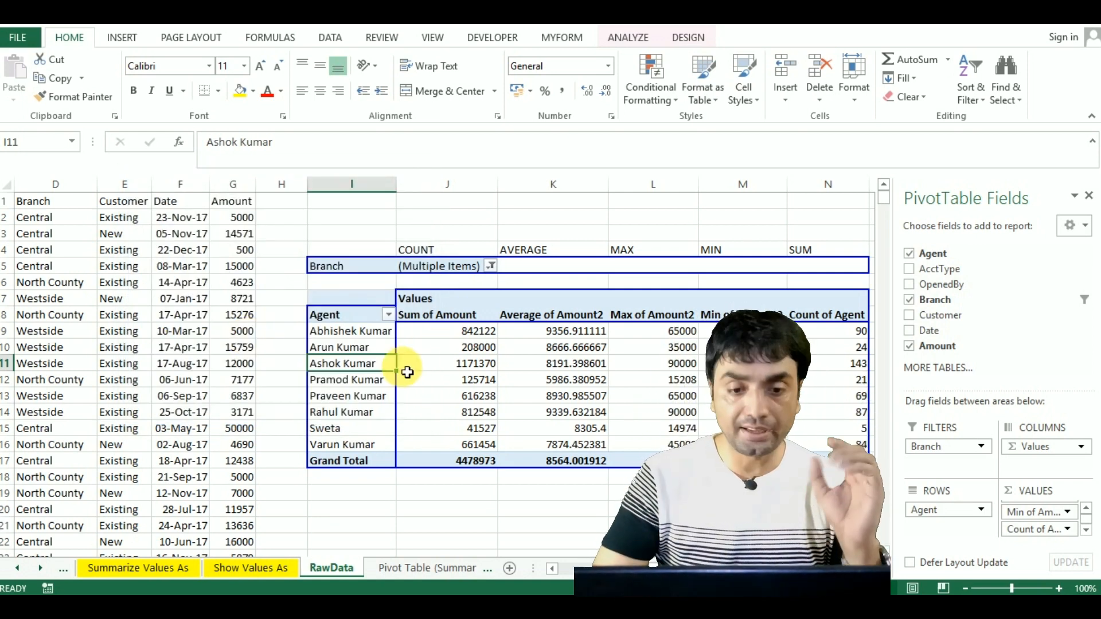
click(437, 316)
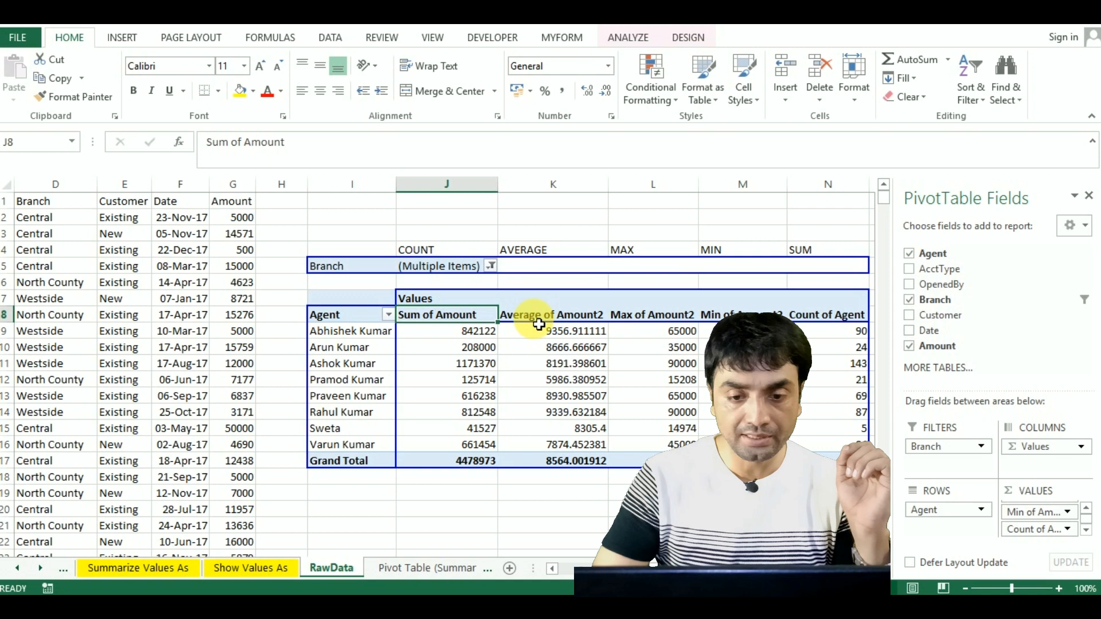
click(524, 316)
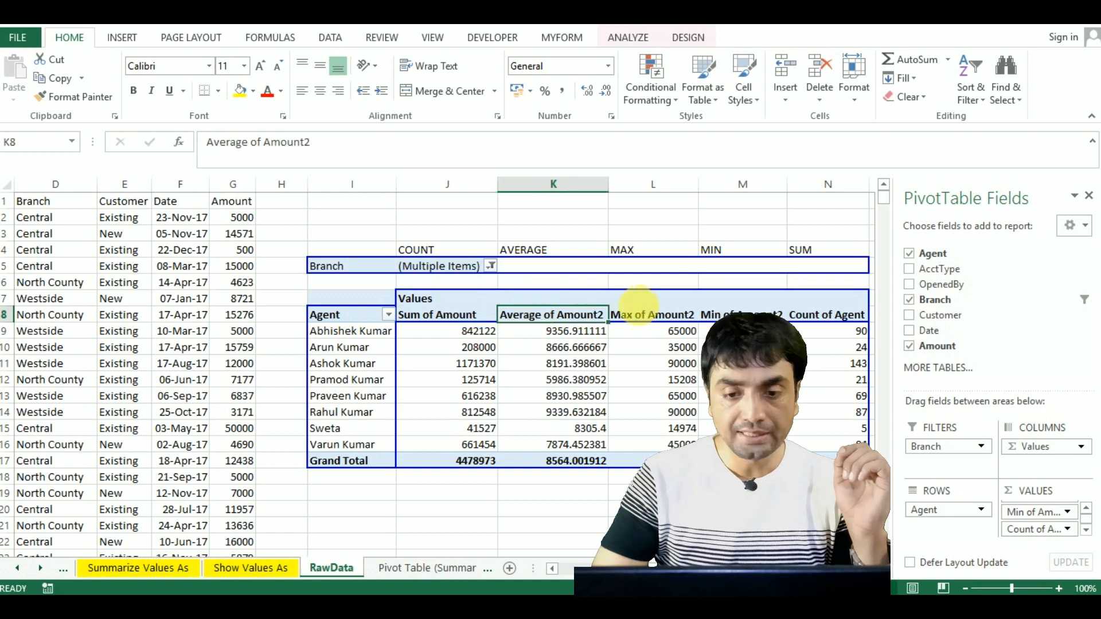
Step: Try to rename the Sum of Amount heading of the PivotTable to Amount directly in its cell
click(453, 320)
click(318, 144)
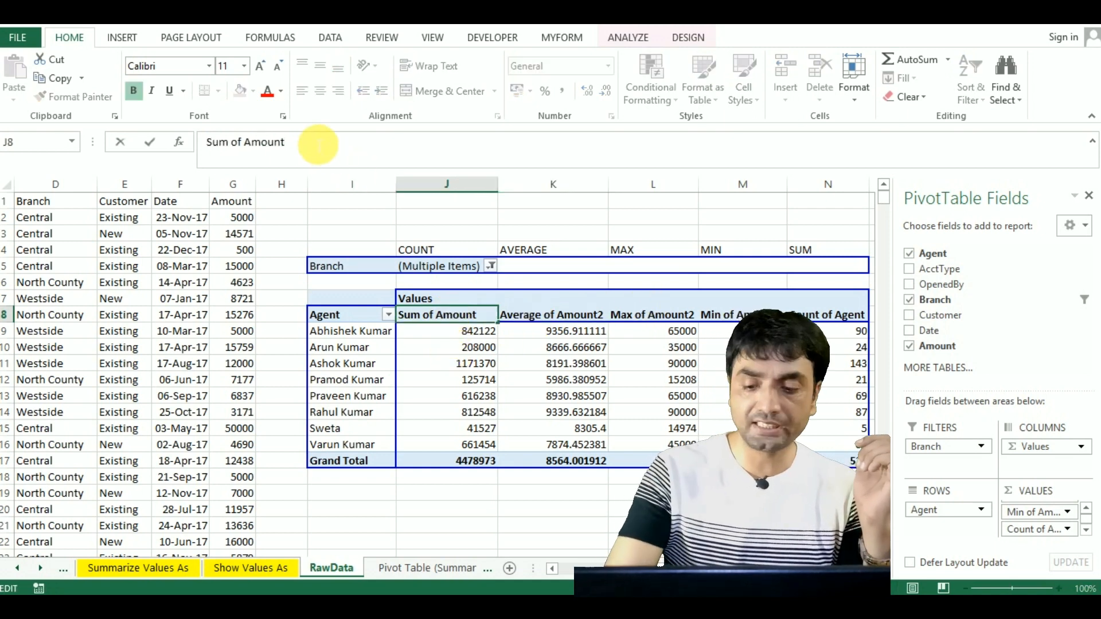
key(BackSpace)
key(BackSpace)
key(BackSpace)
key(BackSpace)
key(BackSpace)
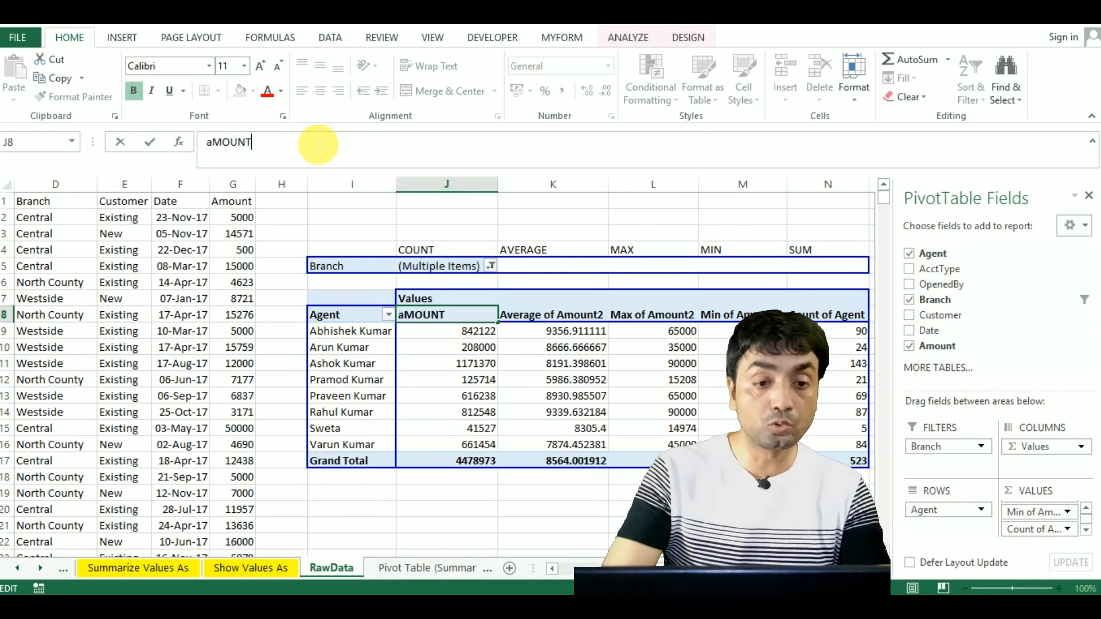
text(aMOUNT)
key(Return)
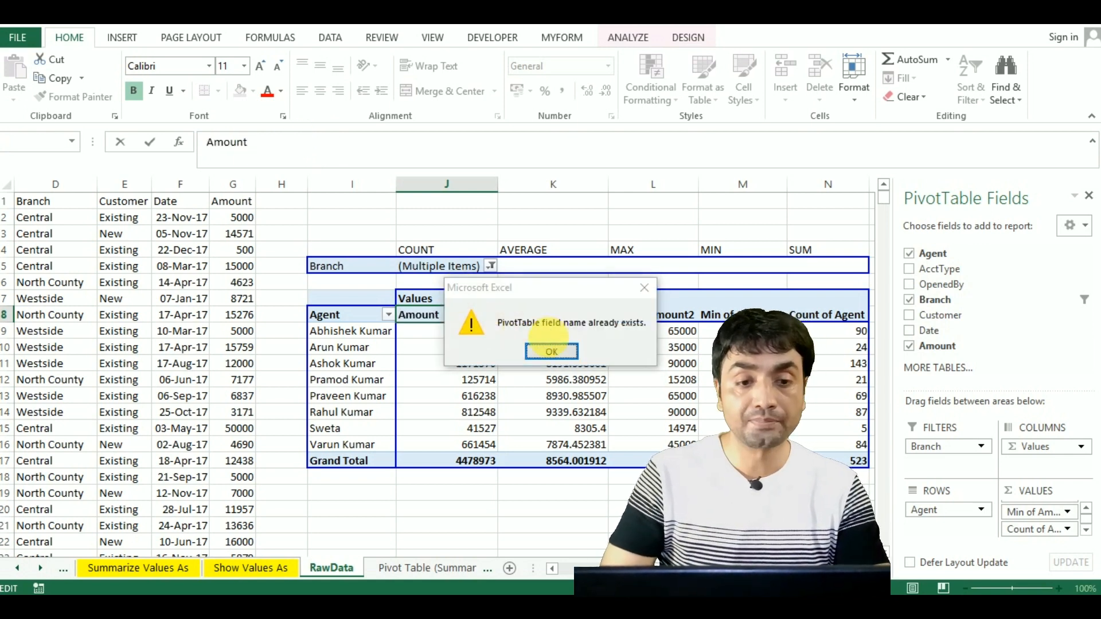
click(550, 348)
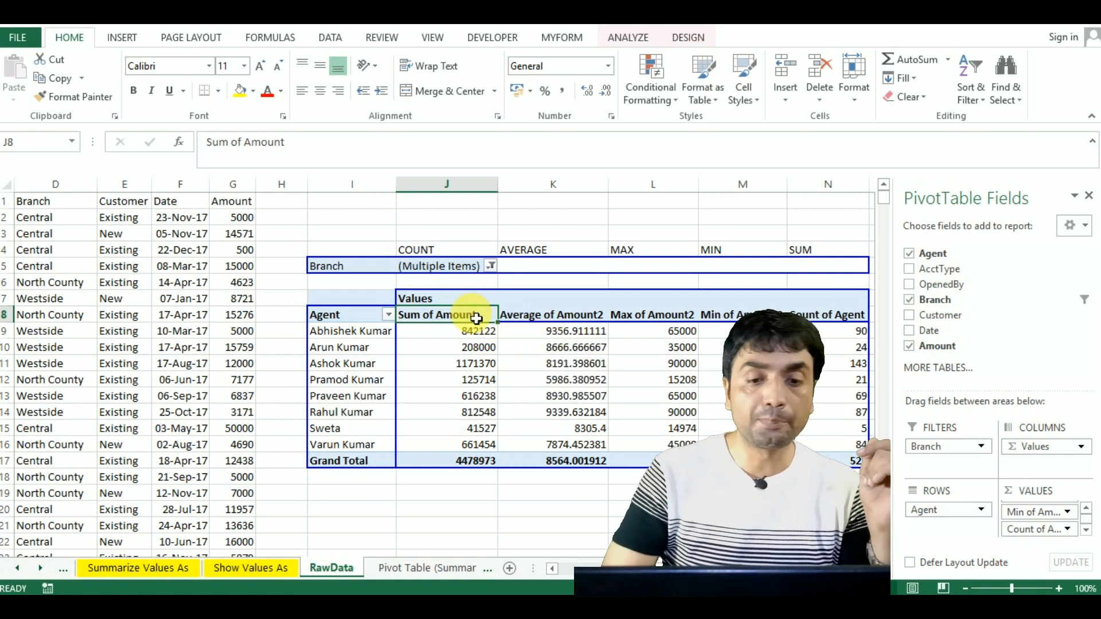
Step: Give the Count of Agent value field the custom name AgentNAme in its value field settings
click(544, 325)
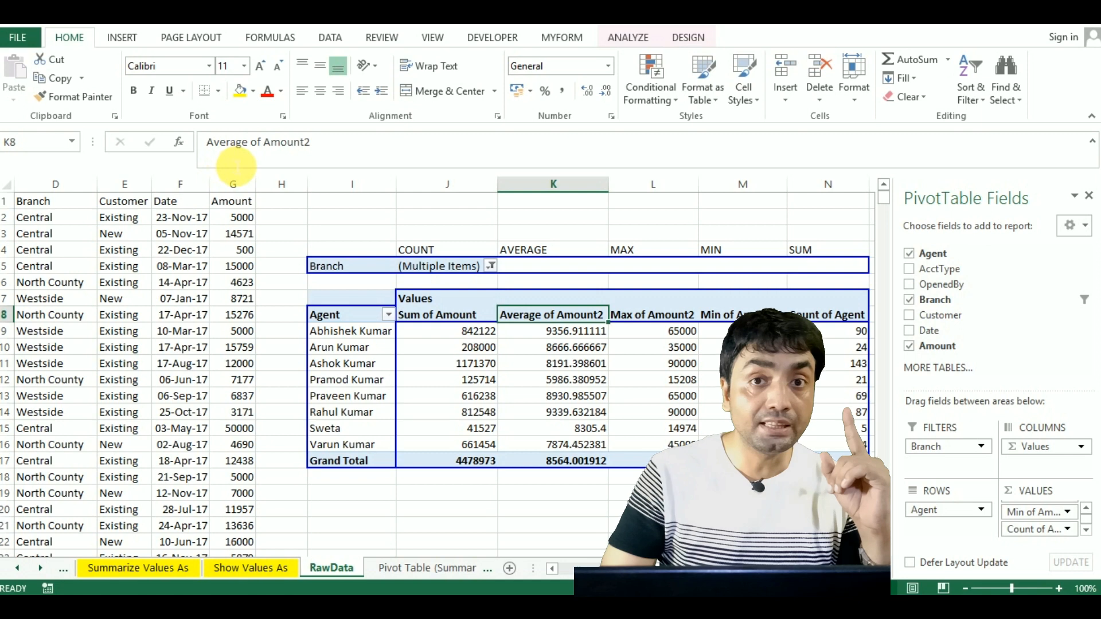
click(462, 322)
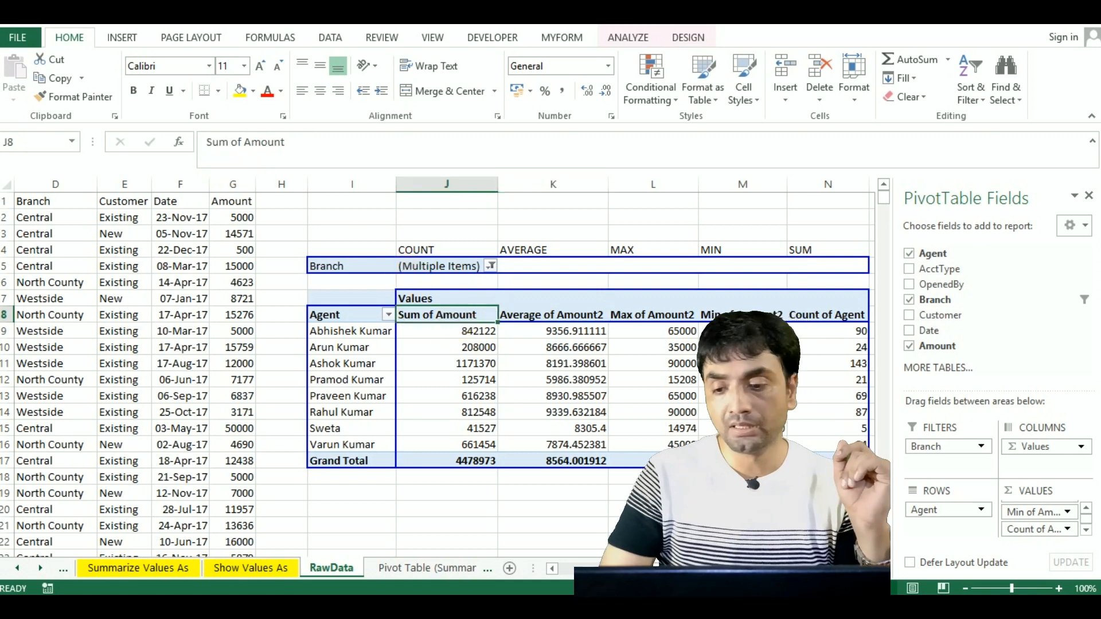
click(1067, 528)
click(1011, 512)
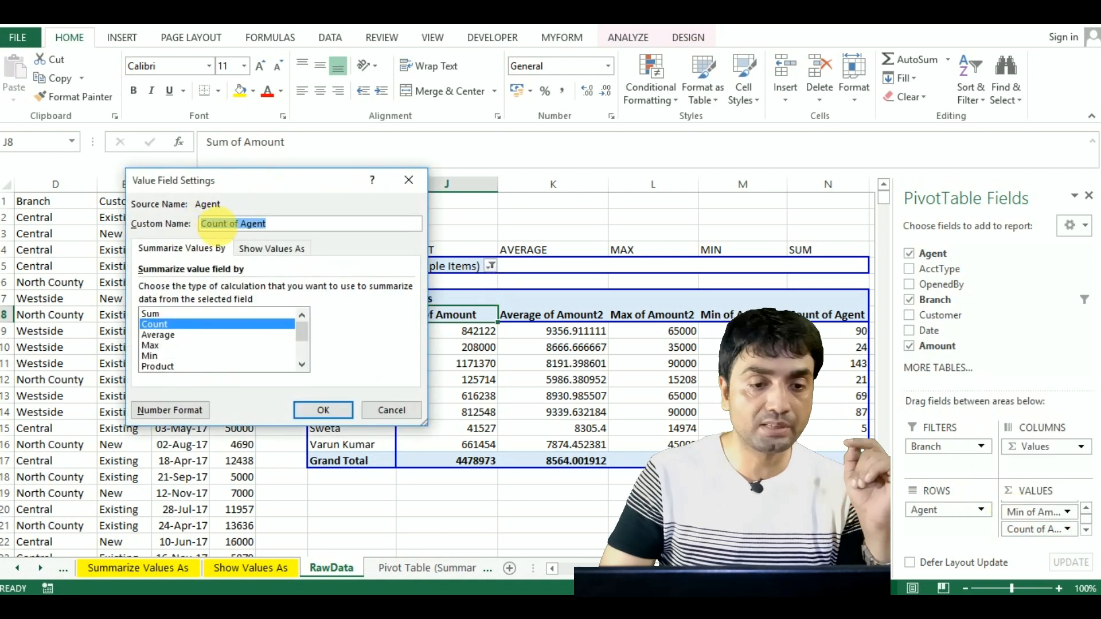
click(277, 225)
key(BackSpace)
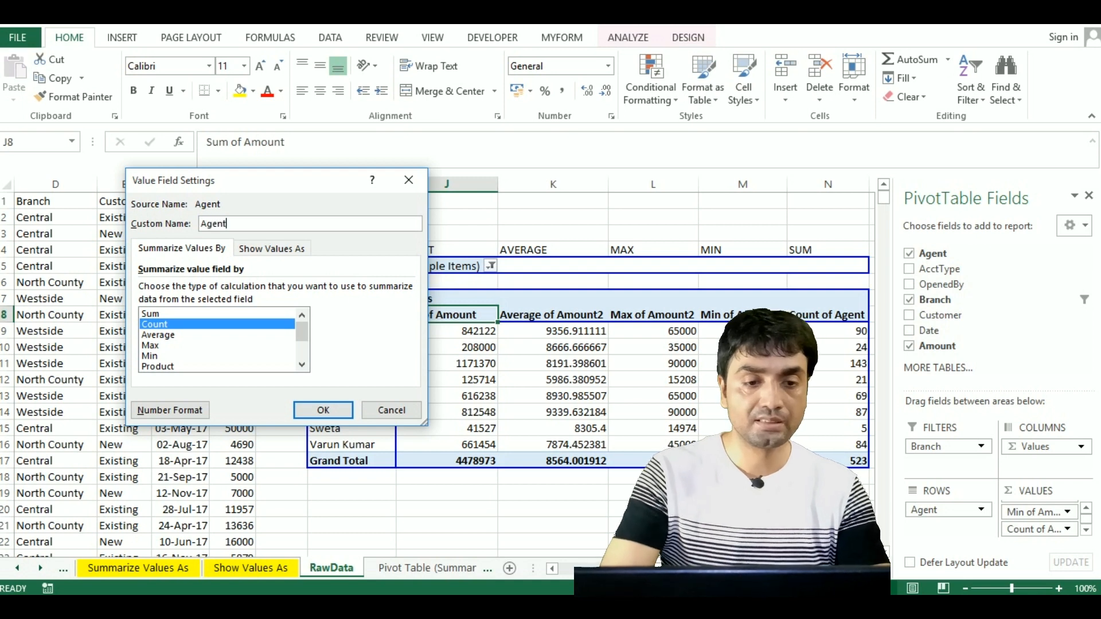
text(tNAme)
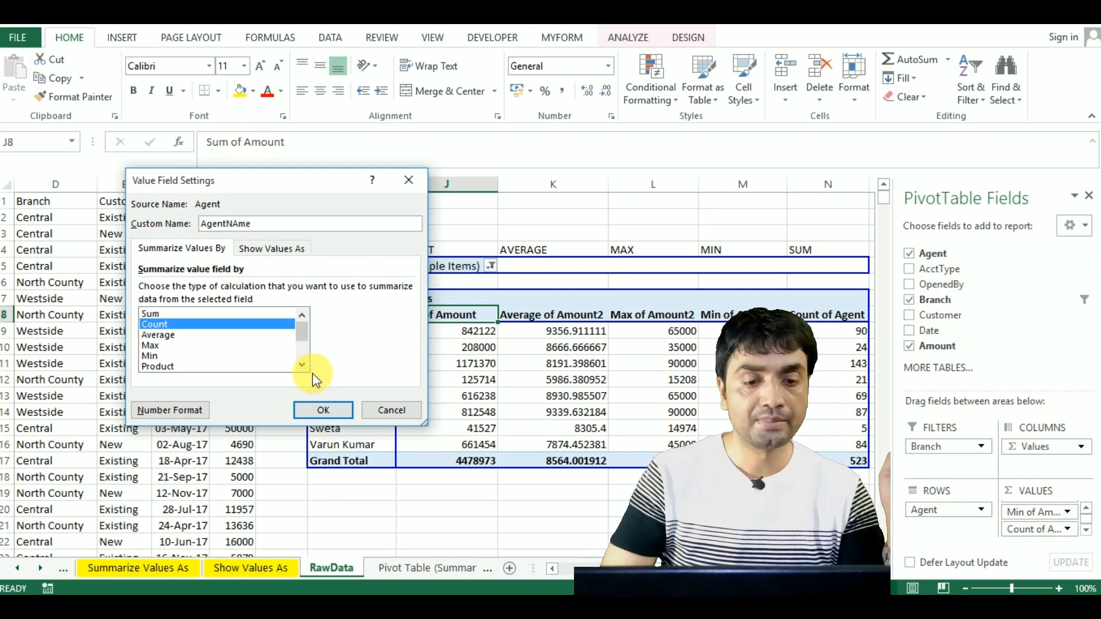
click(321, 411)
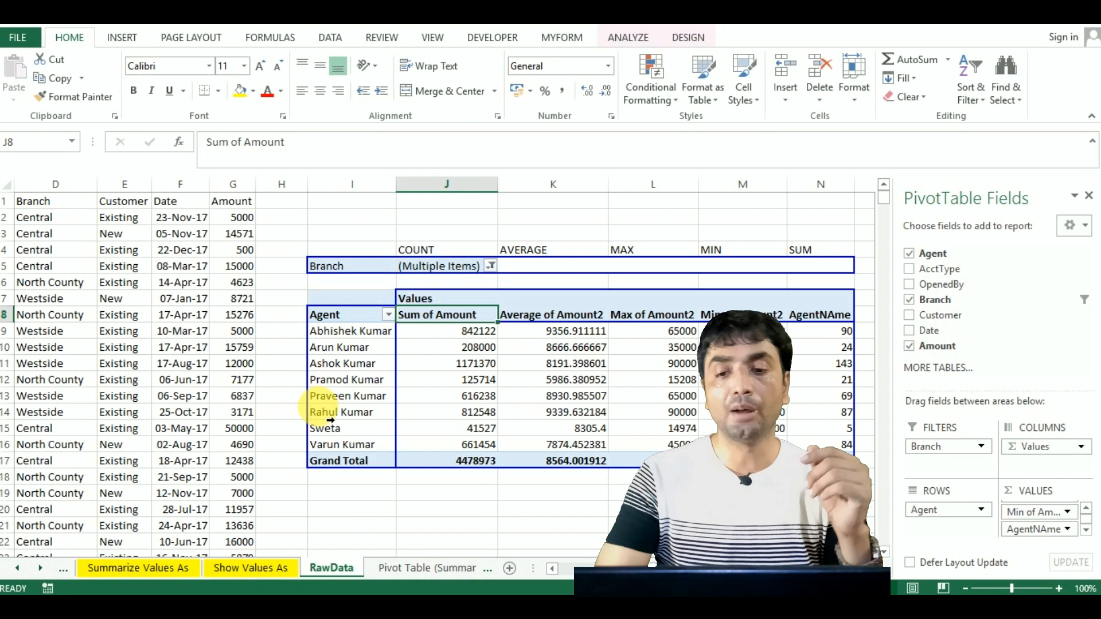
Step: Check the AgentNAme heading and the Min of Amount2 column, ending on an average value inside the PivotTable
click(819, 315)
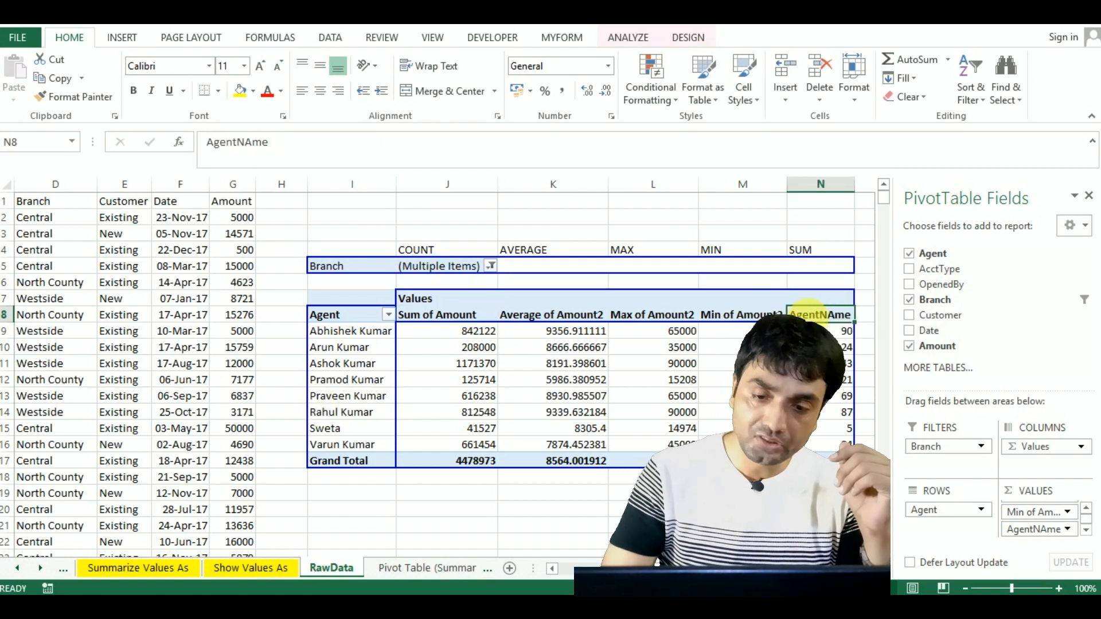
click(735, 319)
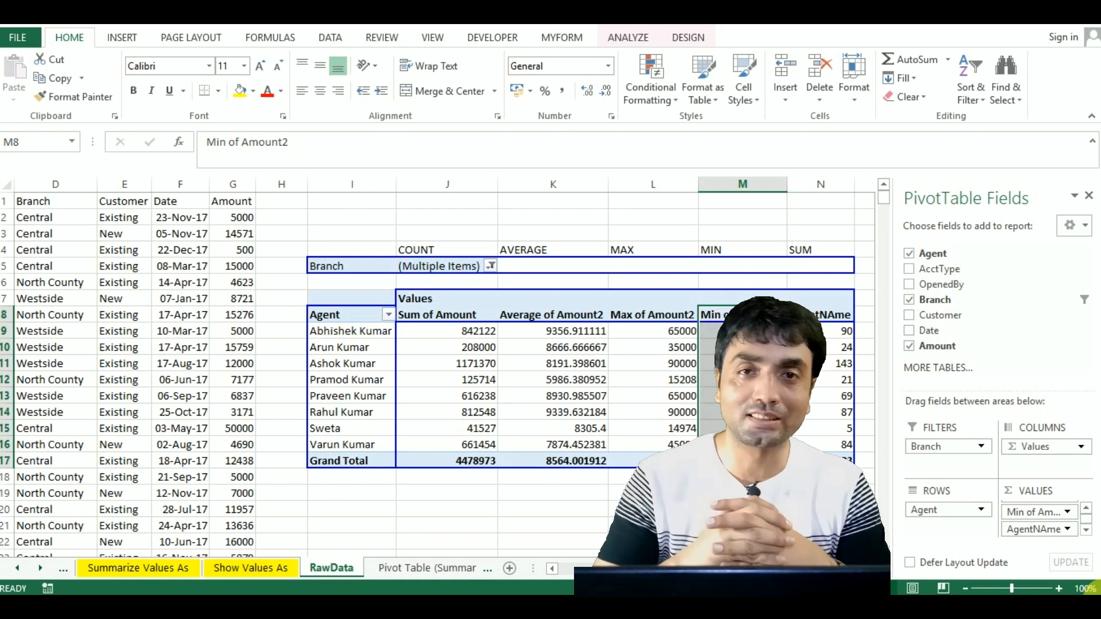
click(528, 379)
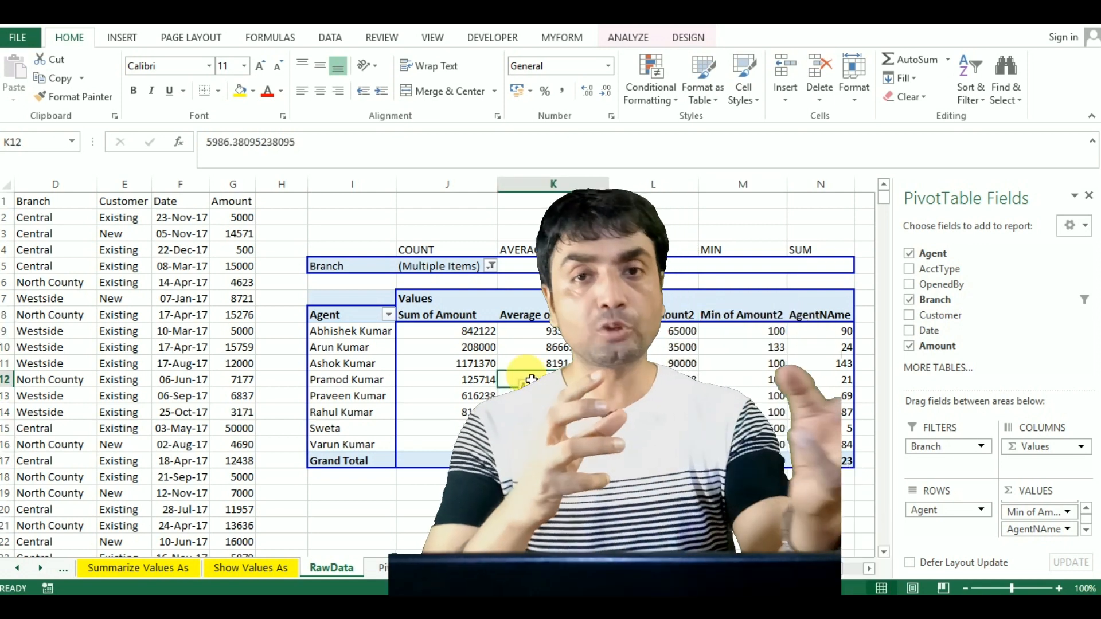